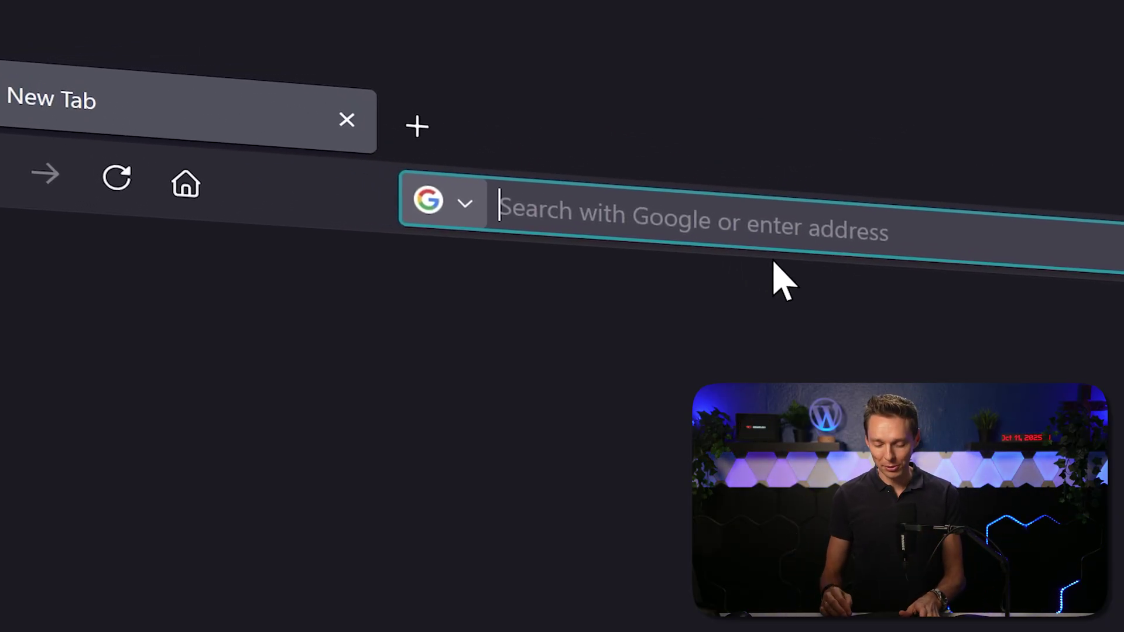
# - Load wpressdoctor.com/semrushai in the browser, fixing the address typo
pyautogui.write('wpressdoctot')
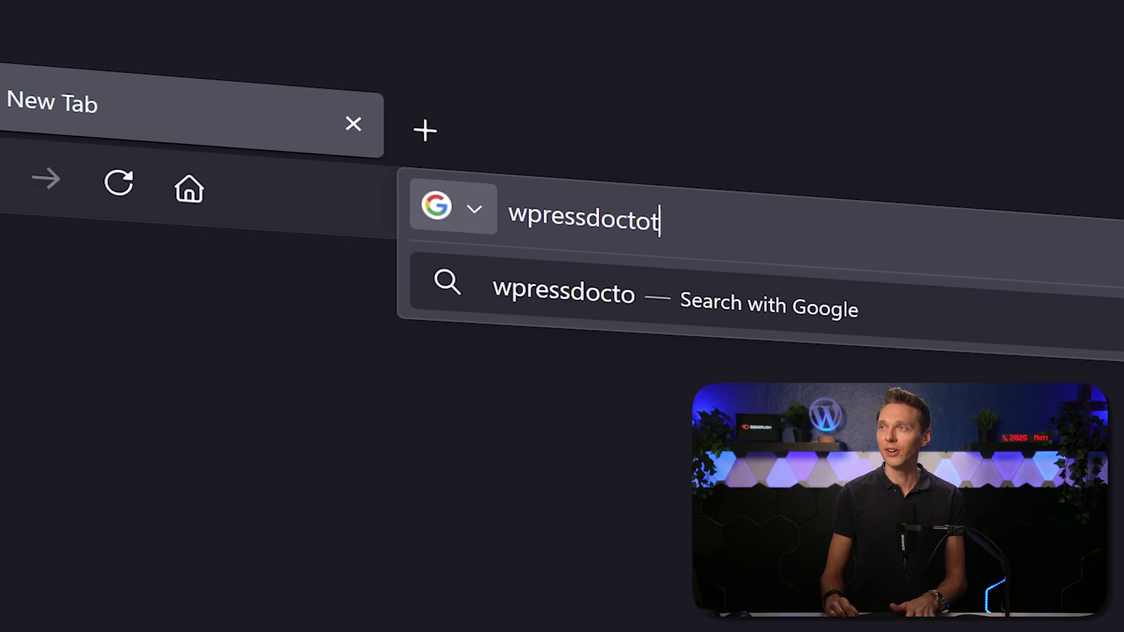
pyautogui.press('BackSpace')
pyautogui.write('r.com/semru')
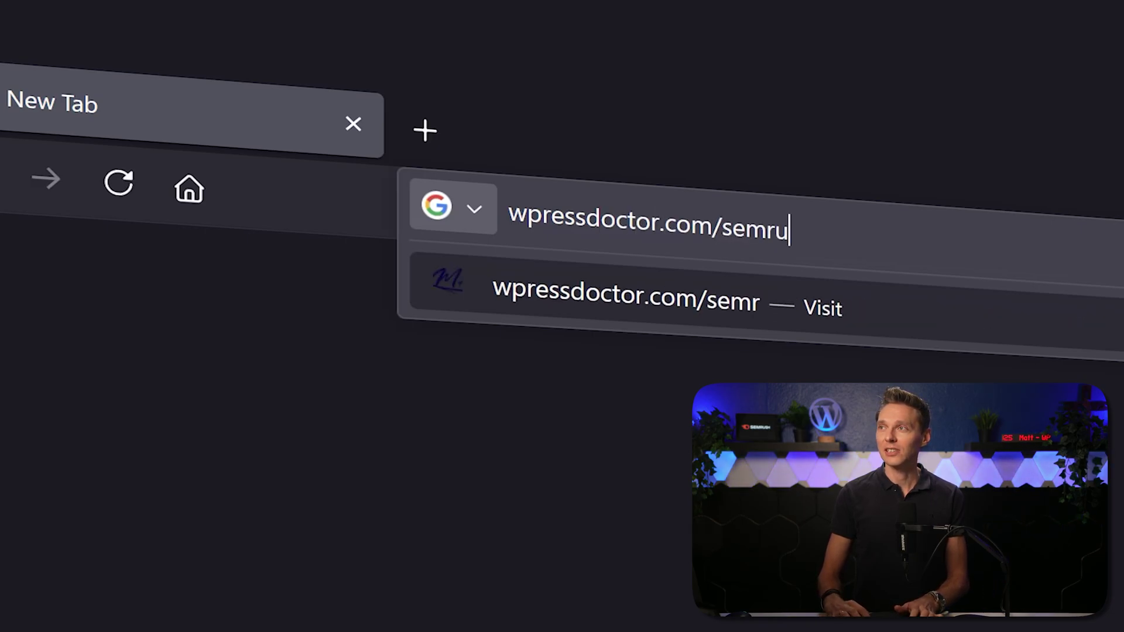
pyautogui.write('shai')
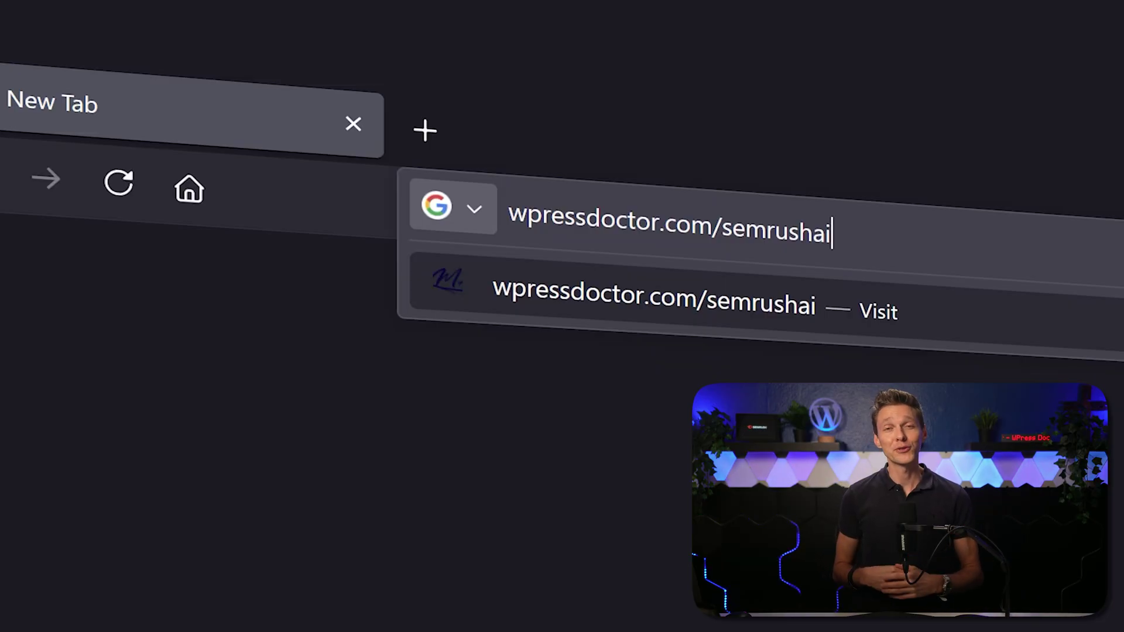
pyautogui.press('Return')
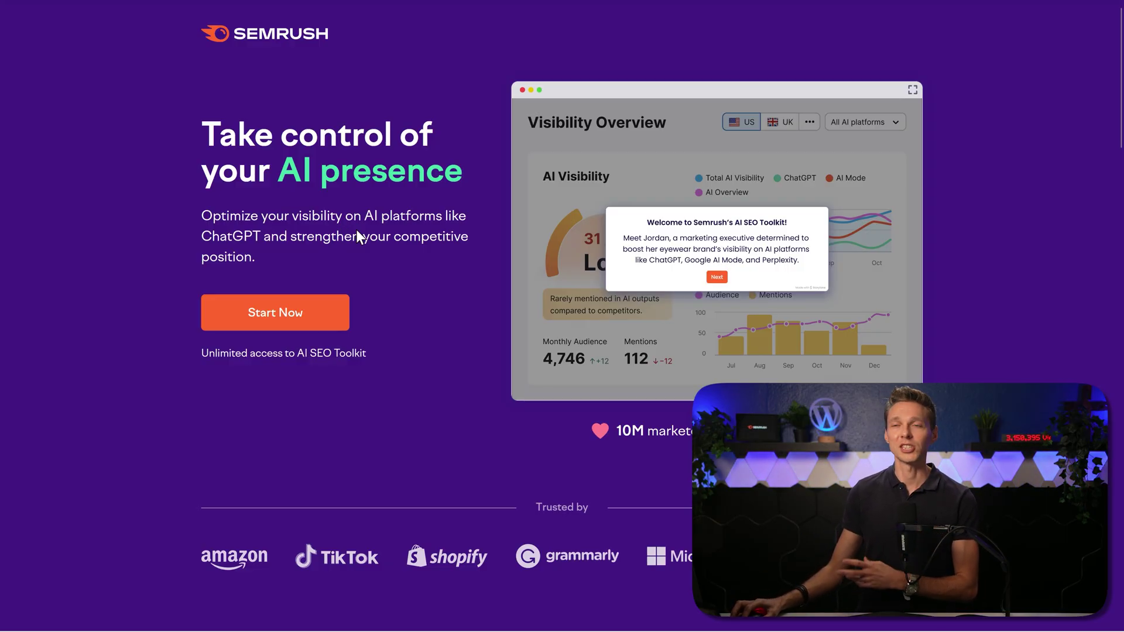
# - Choose Start Now to get access to the AI SEO toolkit
pyautogui.click(279, 319)
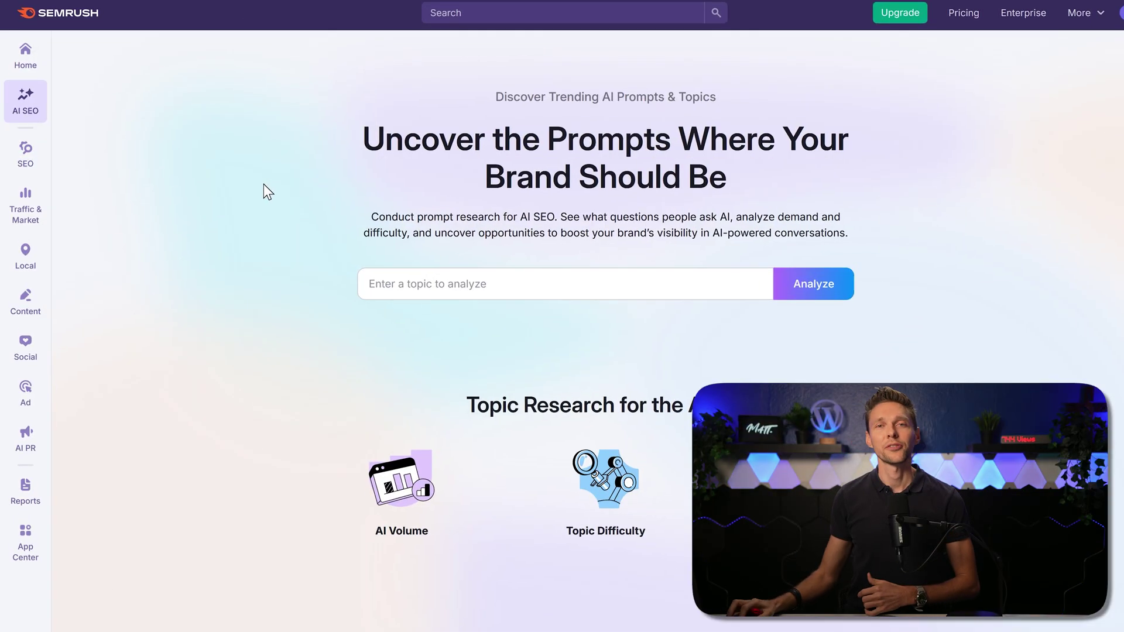
# - Open Visibility Overview from the AI SEO sidebar menu
pyautogui.moveTo(44, 103)
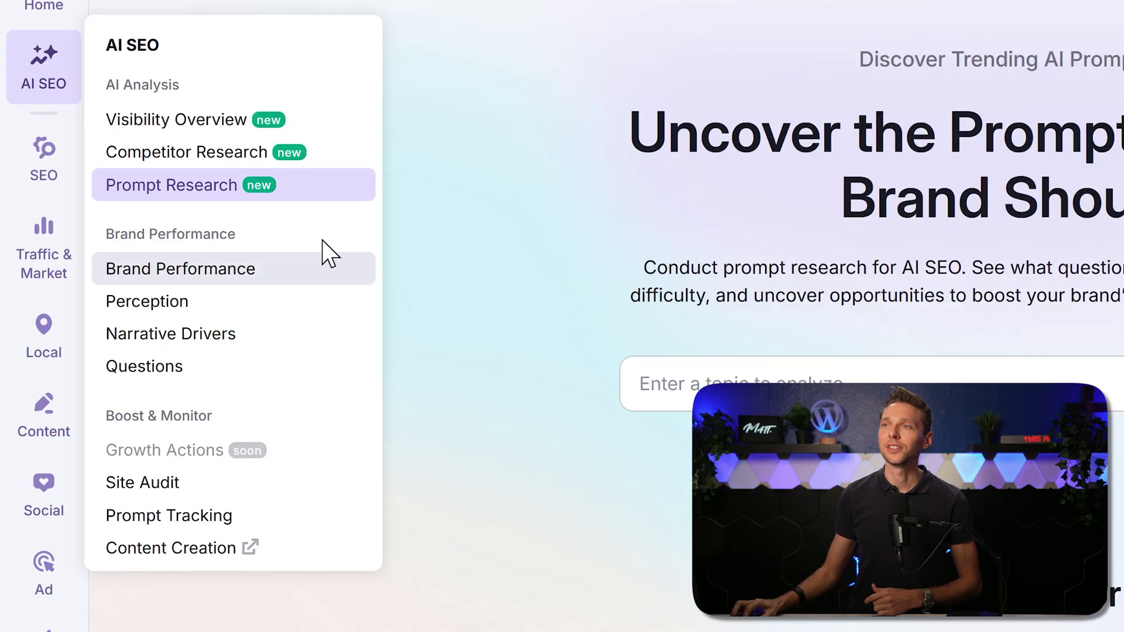
pyautogui.click(237, 127)
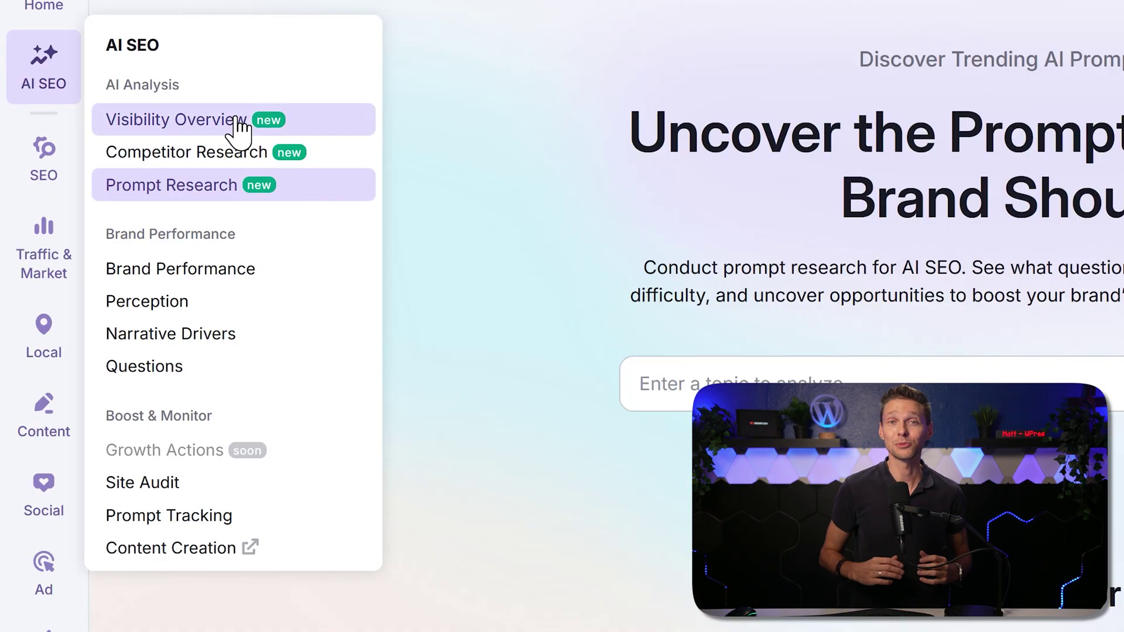
pyautogui.moveTo(37, 172)
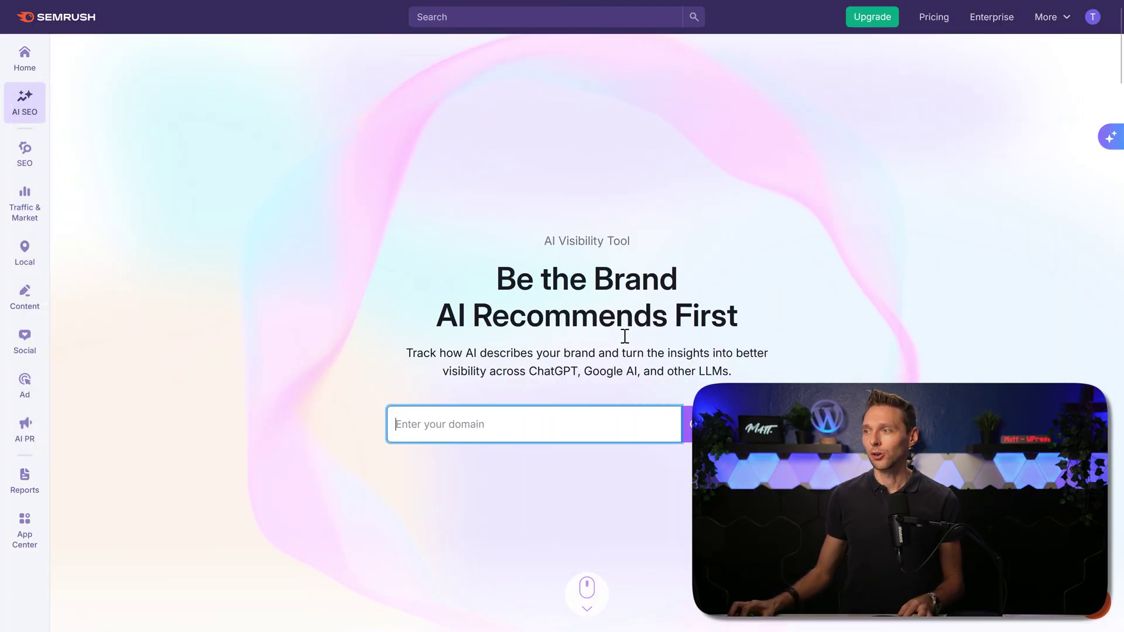
# - Analyse maseratiofpuentehills.com, then review the country and AI platform filters, keeping All AI platforms
pyautogui.click(535, 423)
pyautogui.click(526, 444)
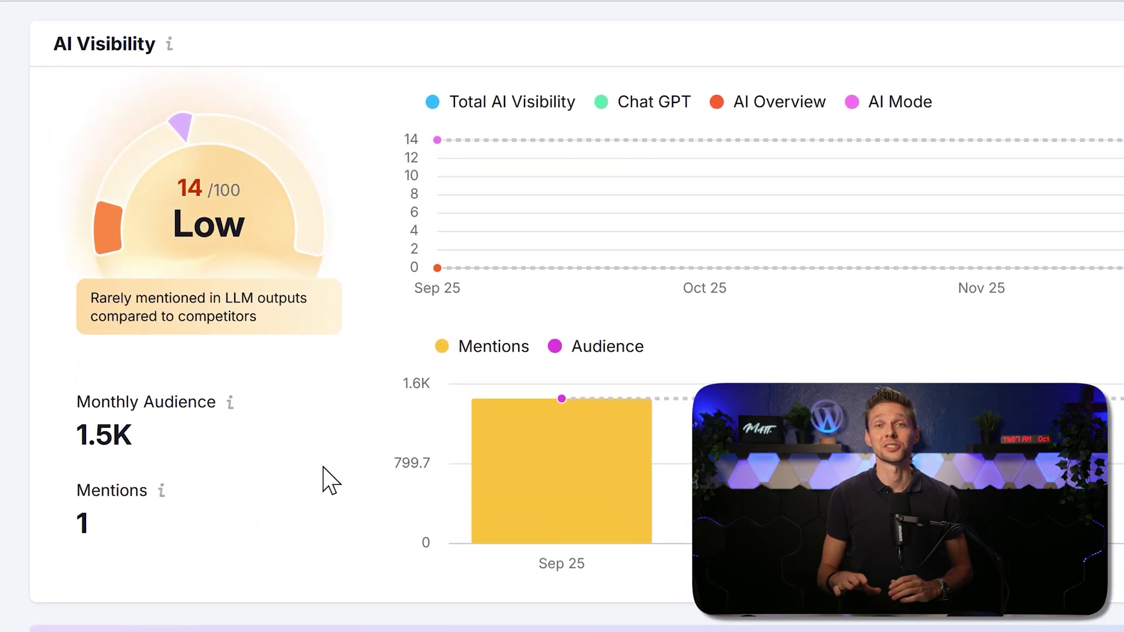
pyautogui.moveTo(265, 197)
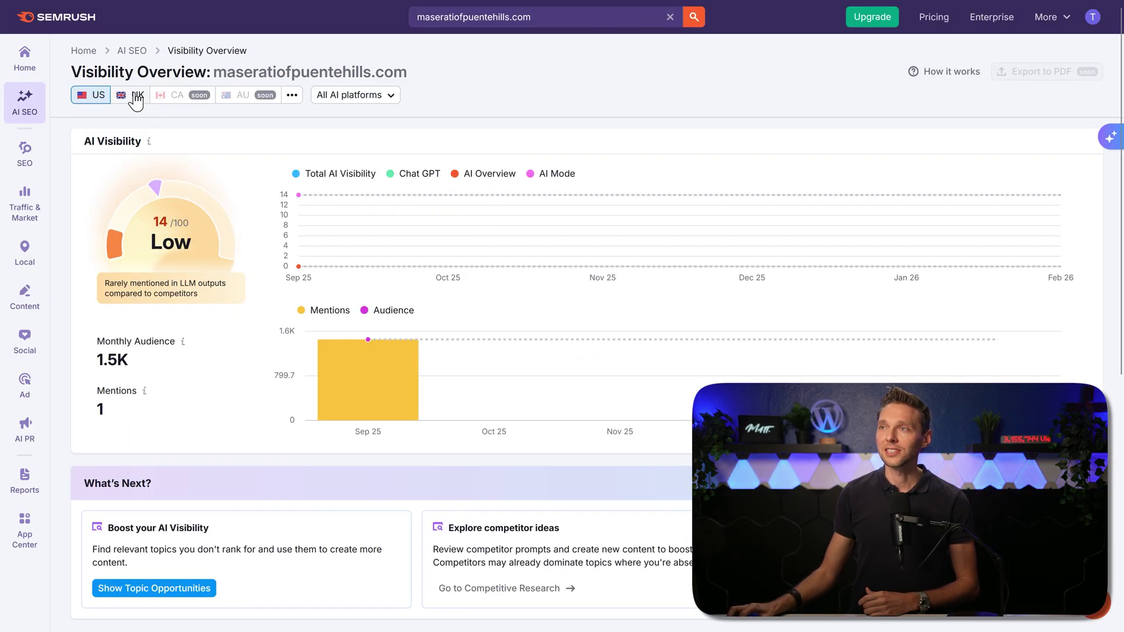
pyautogui.click(292, 95)
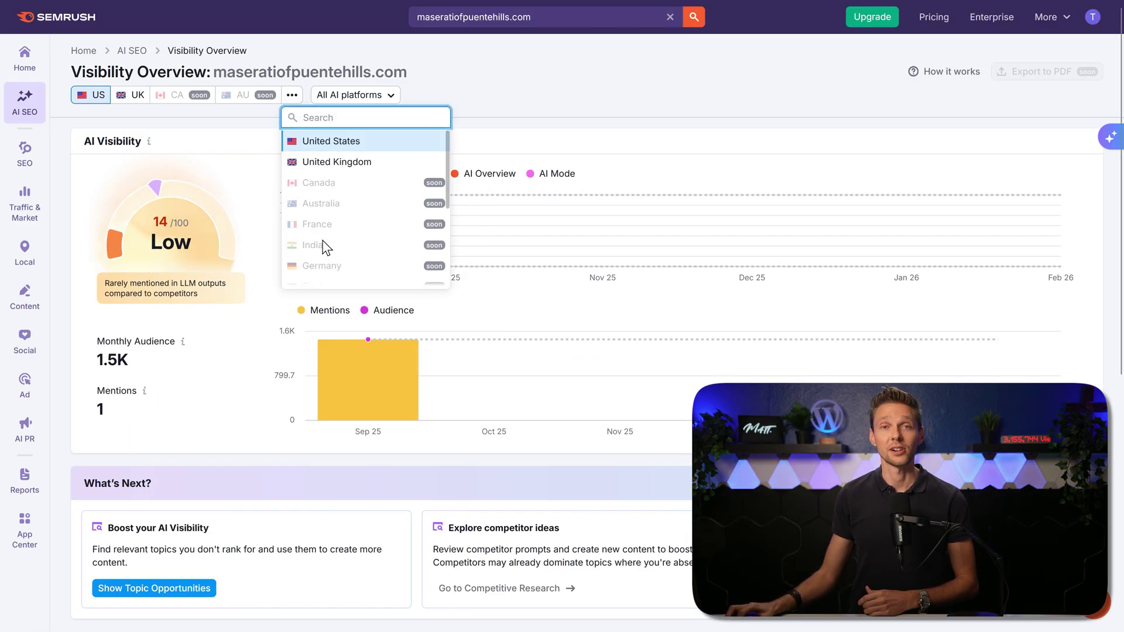
pyautogui.click(209, 141)
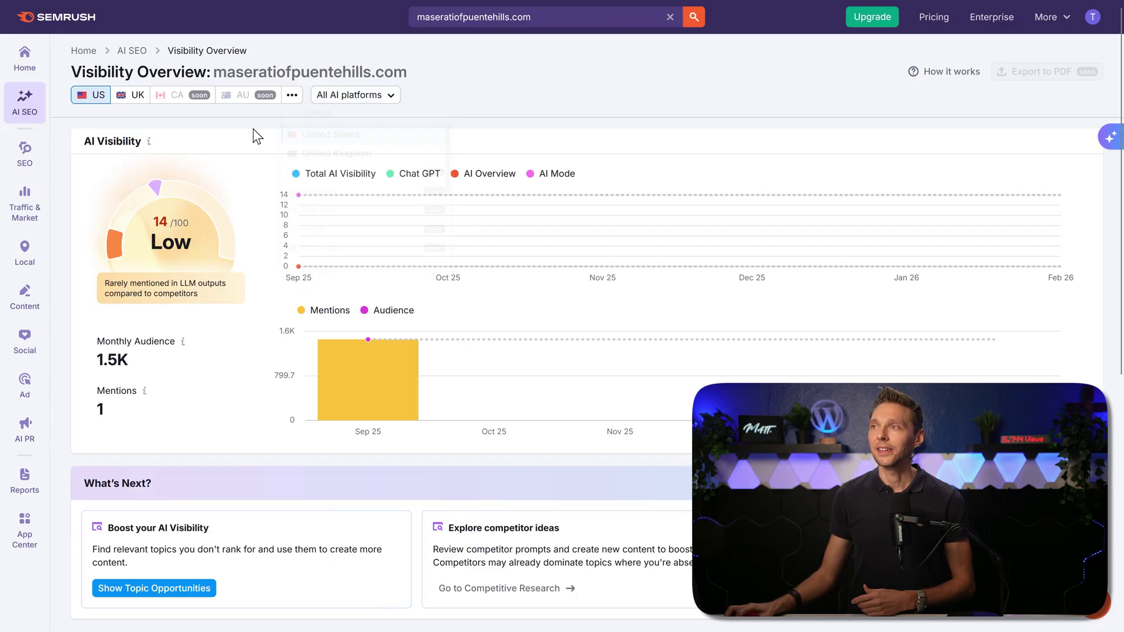
pyautogui.click(390, 97)
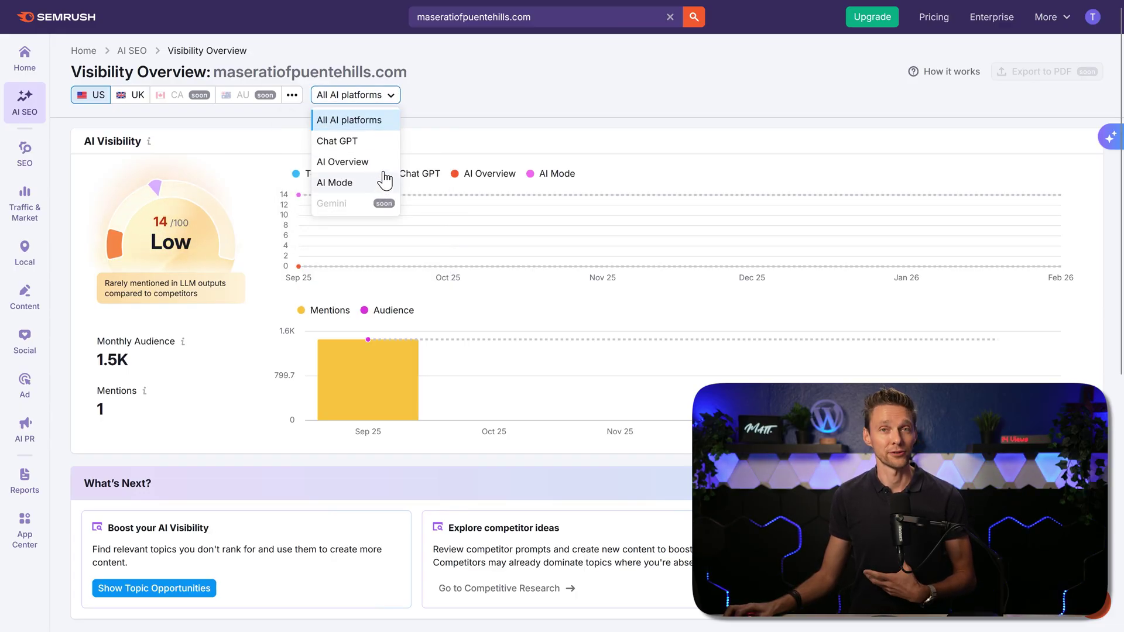
pyautogui.click(451, 105)
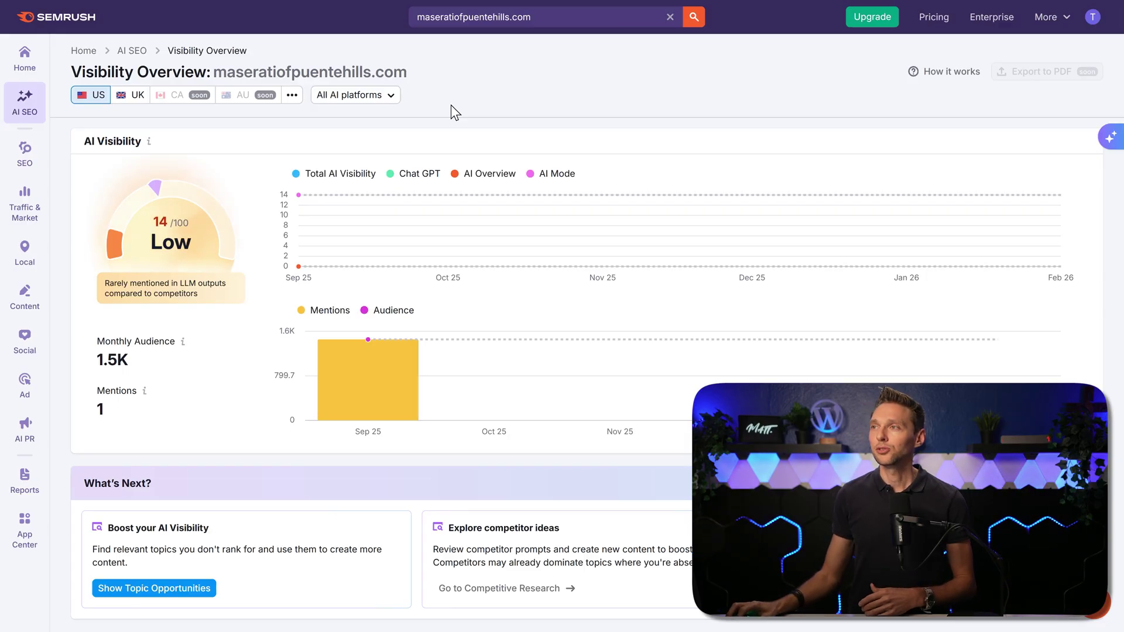
# - Scroll down and review the Cited Sources, Source Opportunities and Owned Sources lists
pyautogui.middleClick(494, 80)
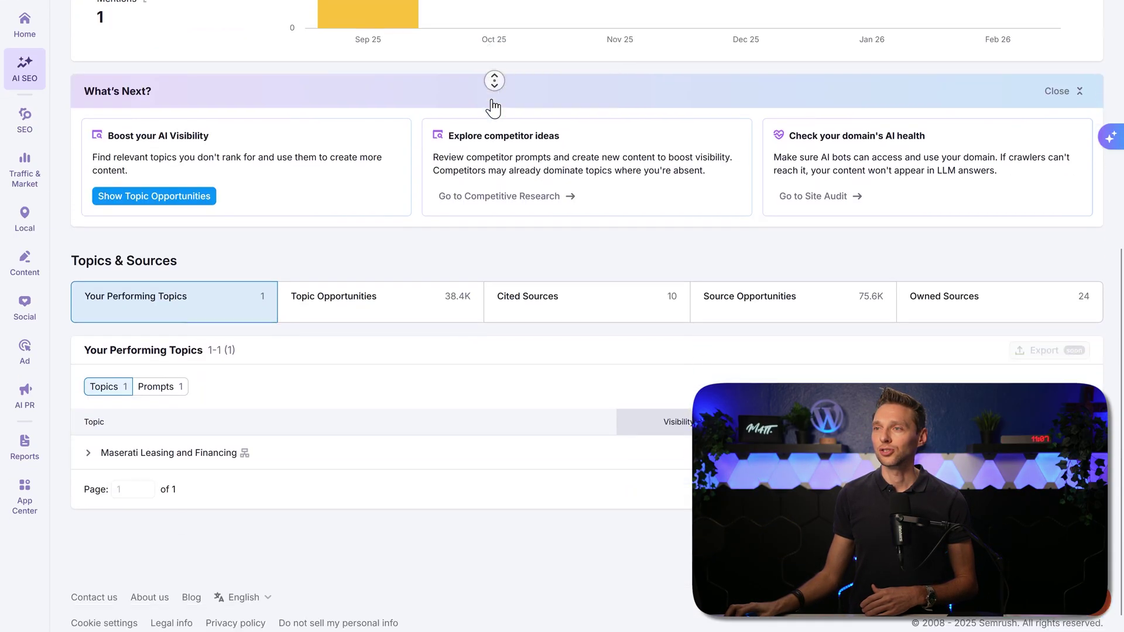
pyautogui.middleClick(495, 107)
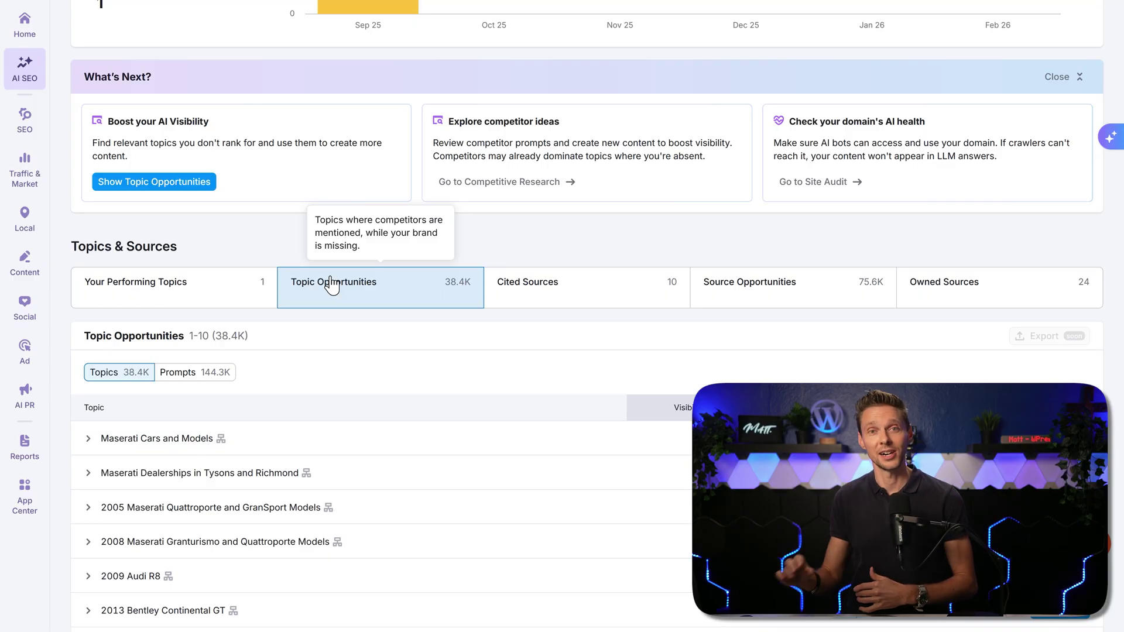
pyautogui.click(554, 275)
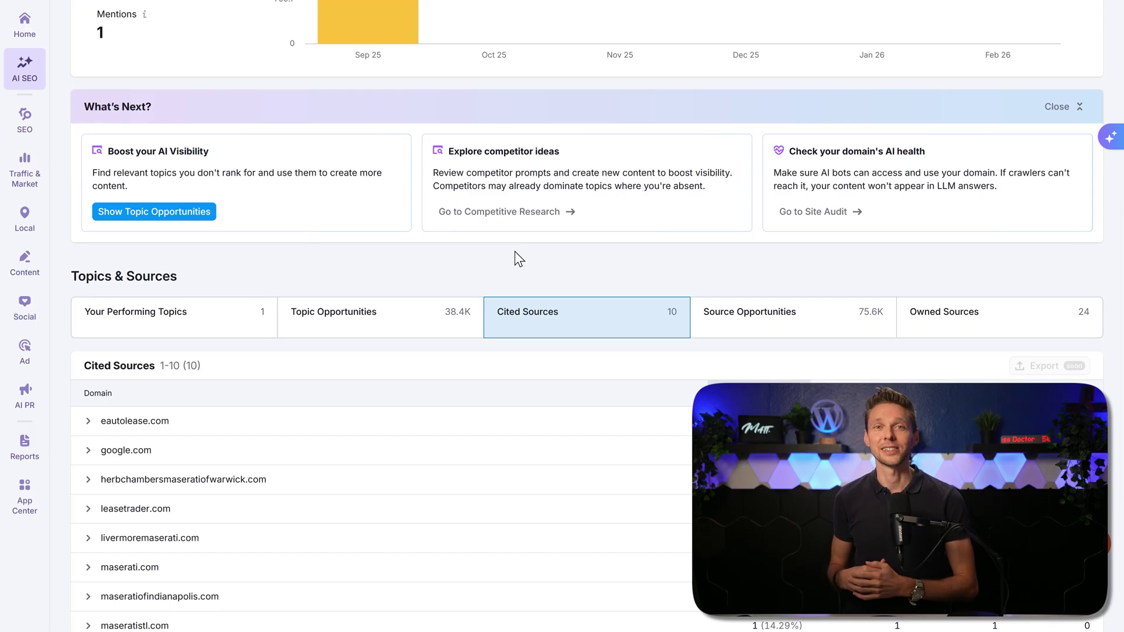
pyautogui.click(788, 321)
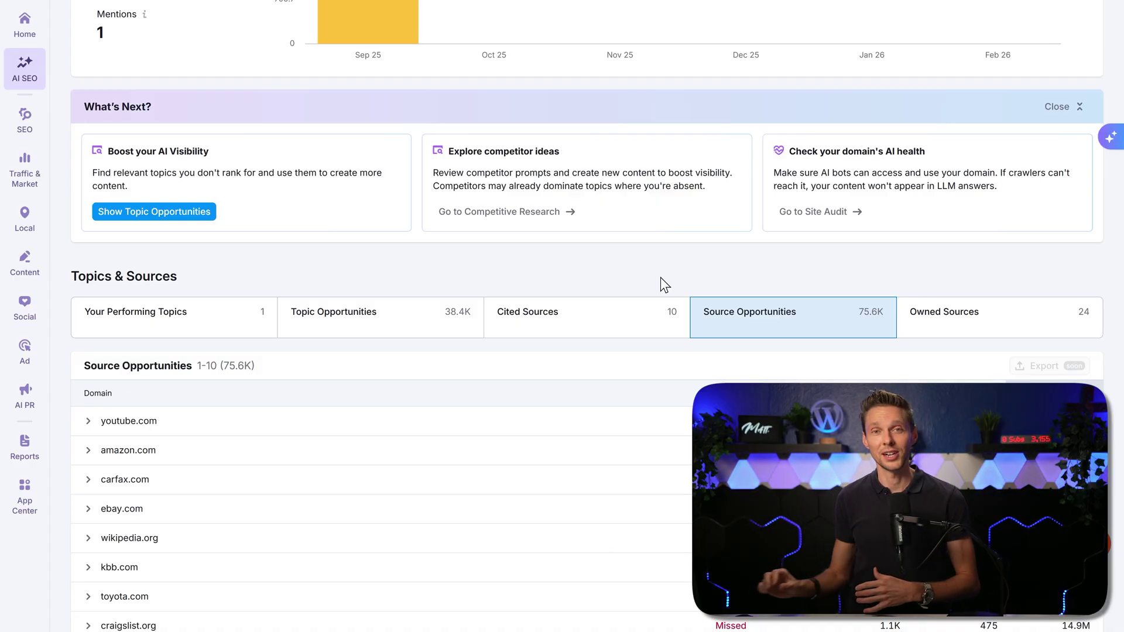
pyautogui.click(963, 328)
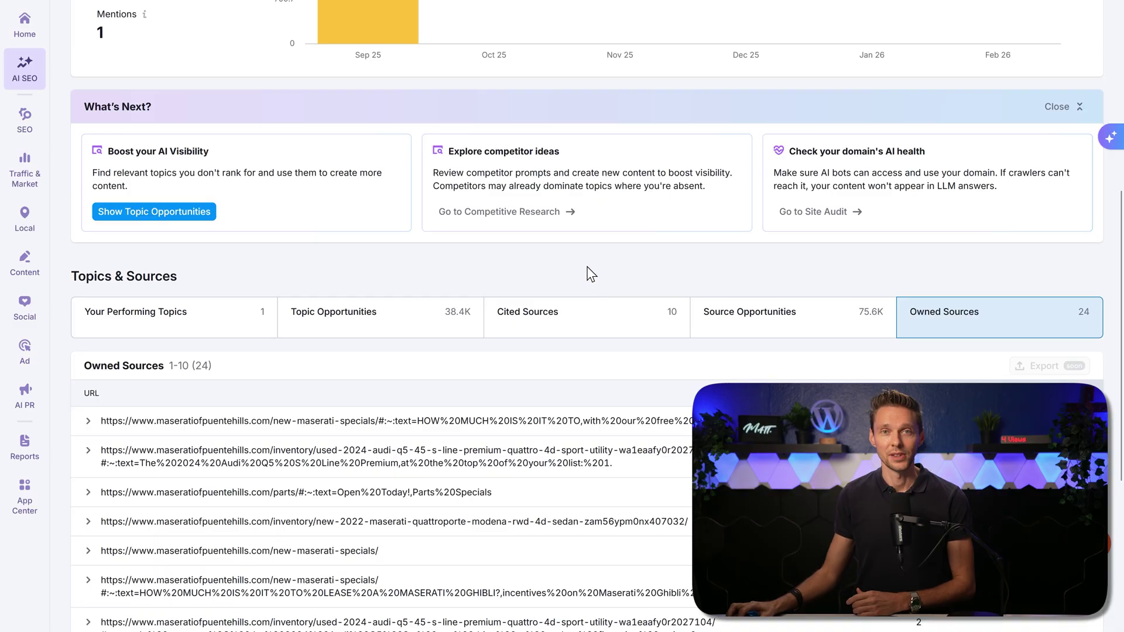
# - Expand the Maserati Cars and Models topic opportunity and read a prompt's full AI response
pyautogui.click(381, 316)
pyautogui.scroll(-2, 235, 328)
pyautogui.click(88, 351)
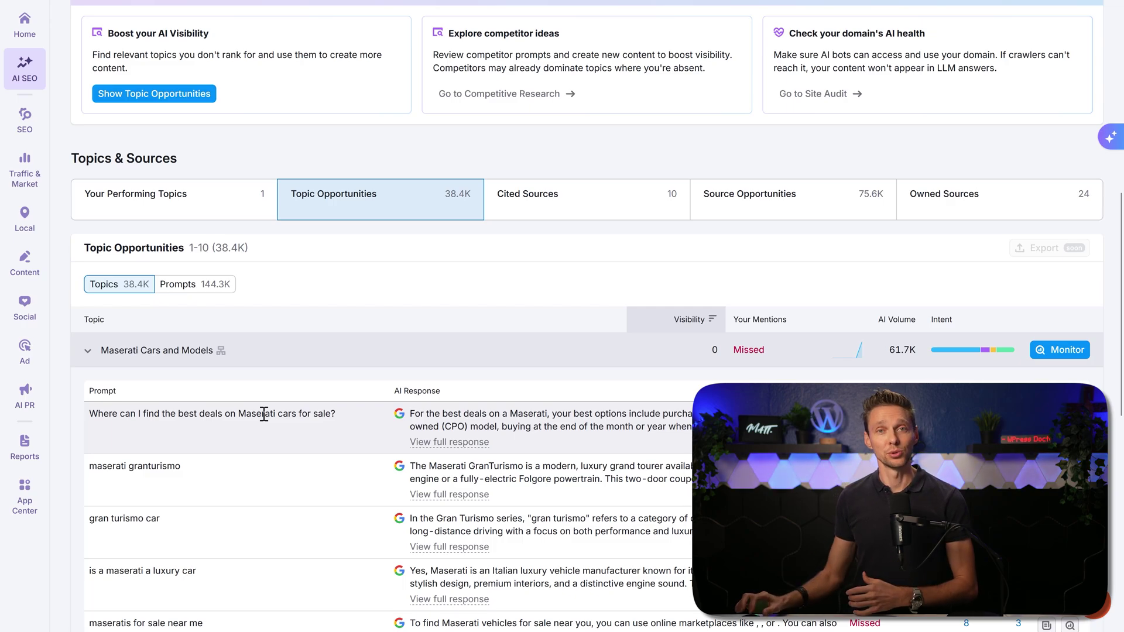
pyautogui.click(433, 442)
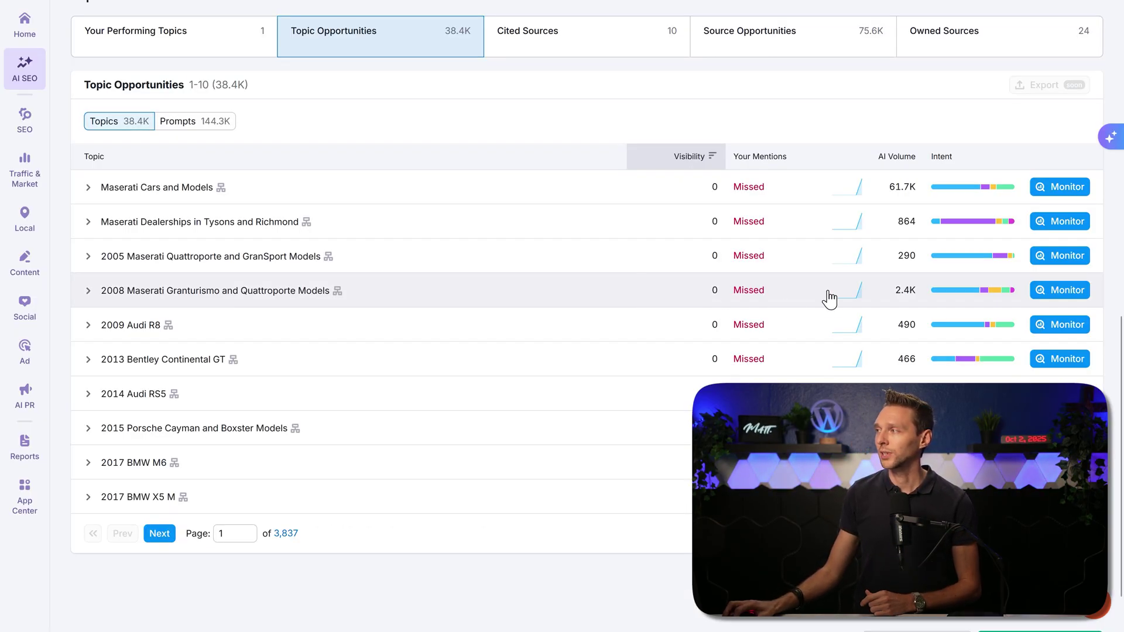
# - Start tracking the 2008 Maserati Granturismo and Quattroporte Models prompts via Monitor
pyautogui.click(1053, 293)
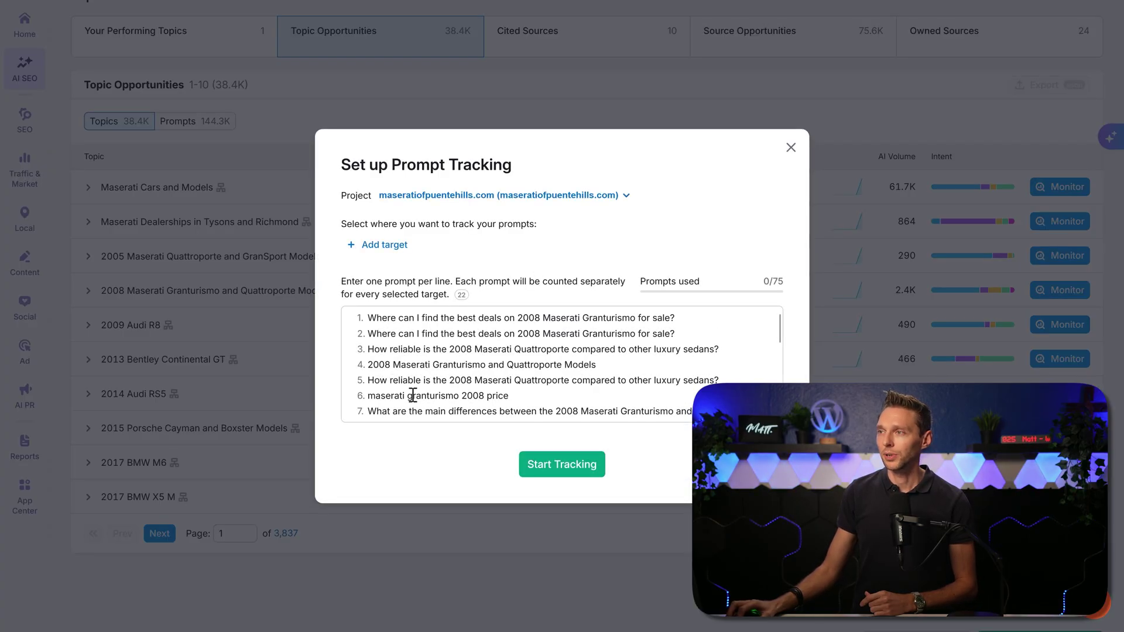
pyautogui.moveTo(779, 332)
pyautogui.mouseDown()
pyautogui.moveTo(778, 410)
pyautogui.moveTo(779, 321)
pyautogui.mouseUp()
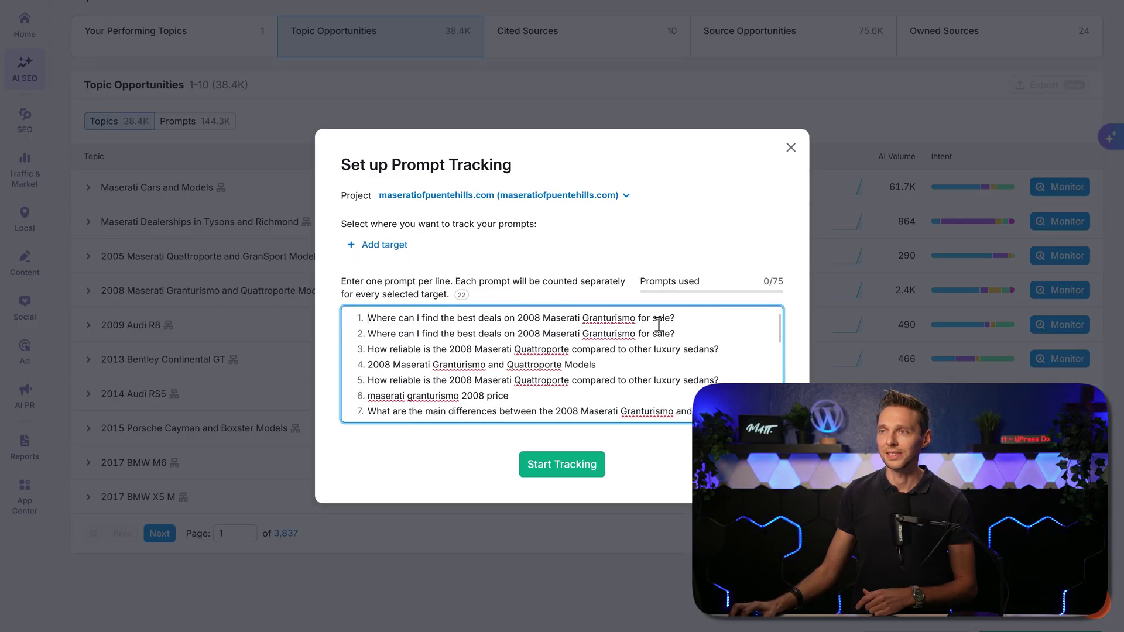
pyautogui.click(557, 468)
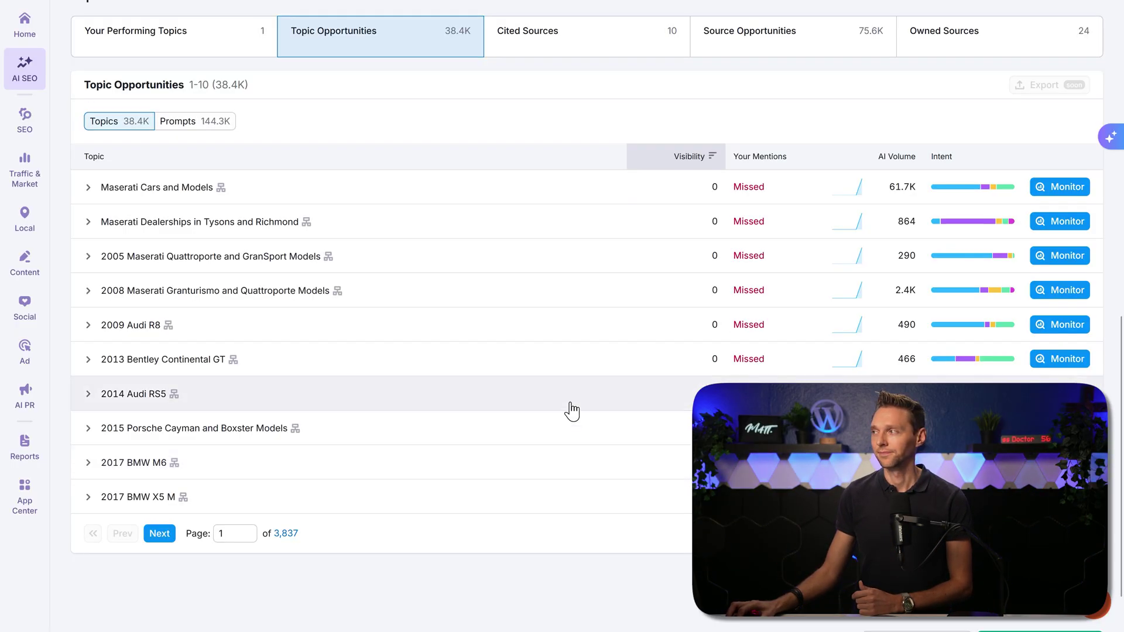
pyautogui.moveTo(26, 71)
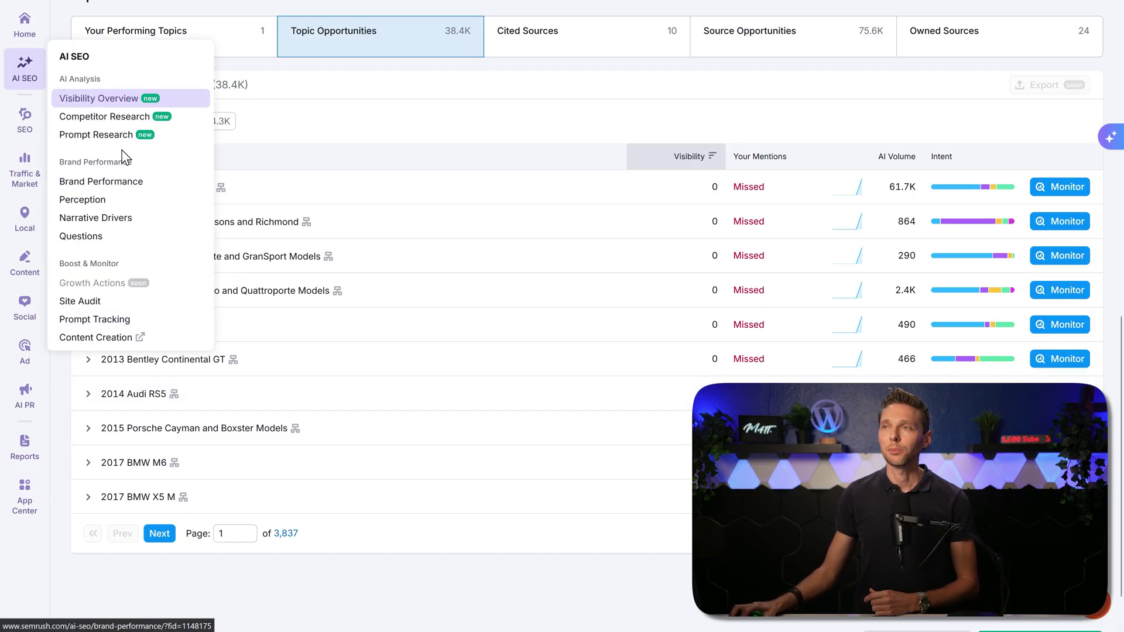
# - Open Competitor Research, removing maseratiofanaheimhills.com and dismissing the competitor suggestions
pyautogui.click(120, 118)
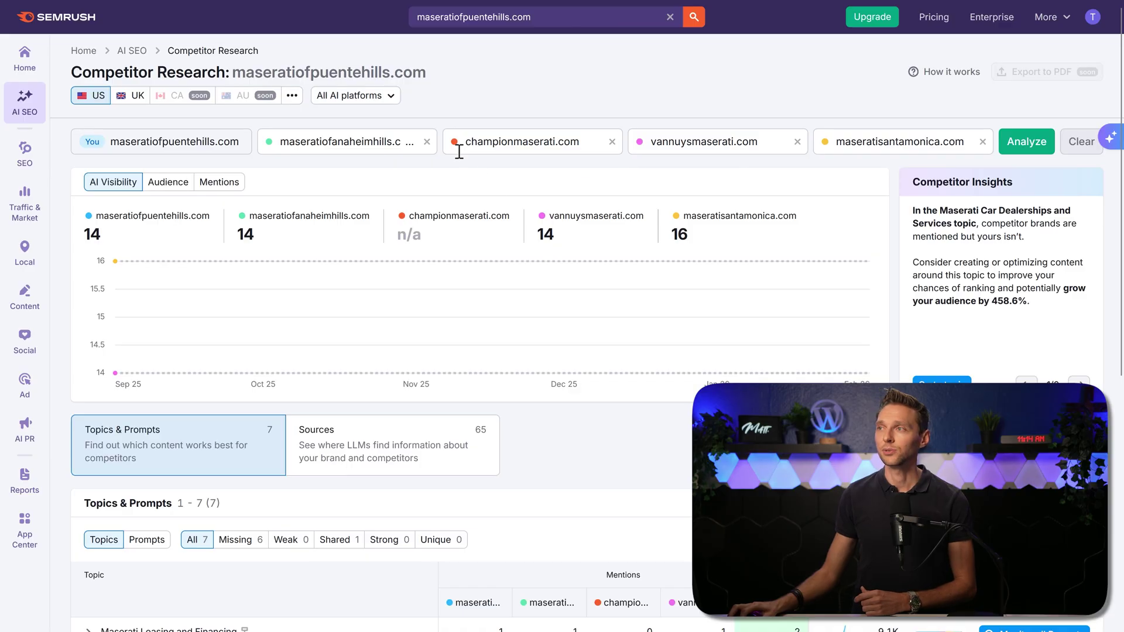
pyautogui.click(427, 144)
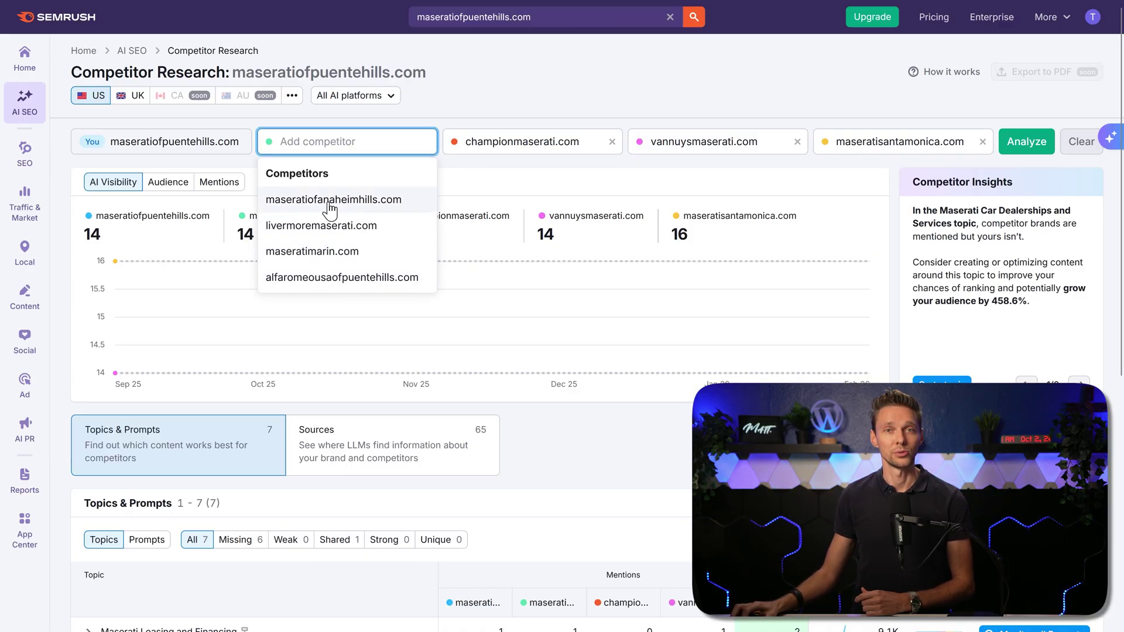
pyautogui.click(521, 176)
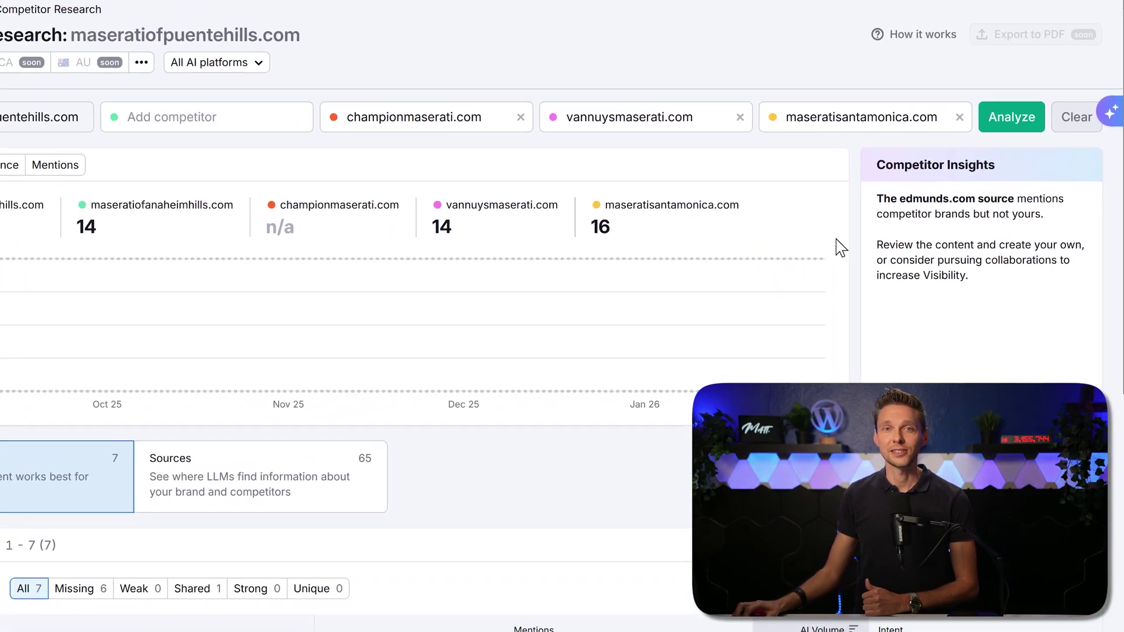
# - Scroll to Topics & Prompts and expand Maserati Leasing and Financing
pyautogui.scroll(-3, 878, 251)
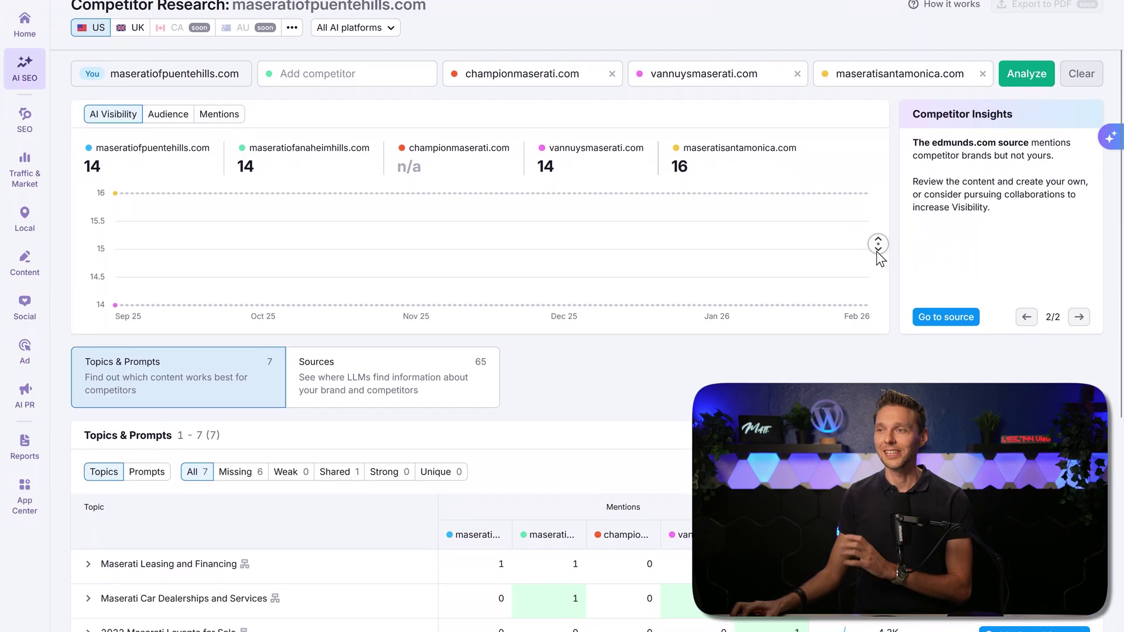
pyautogui.scroll(-4, 878, 252)
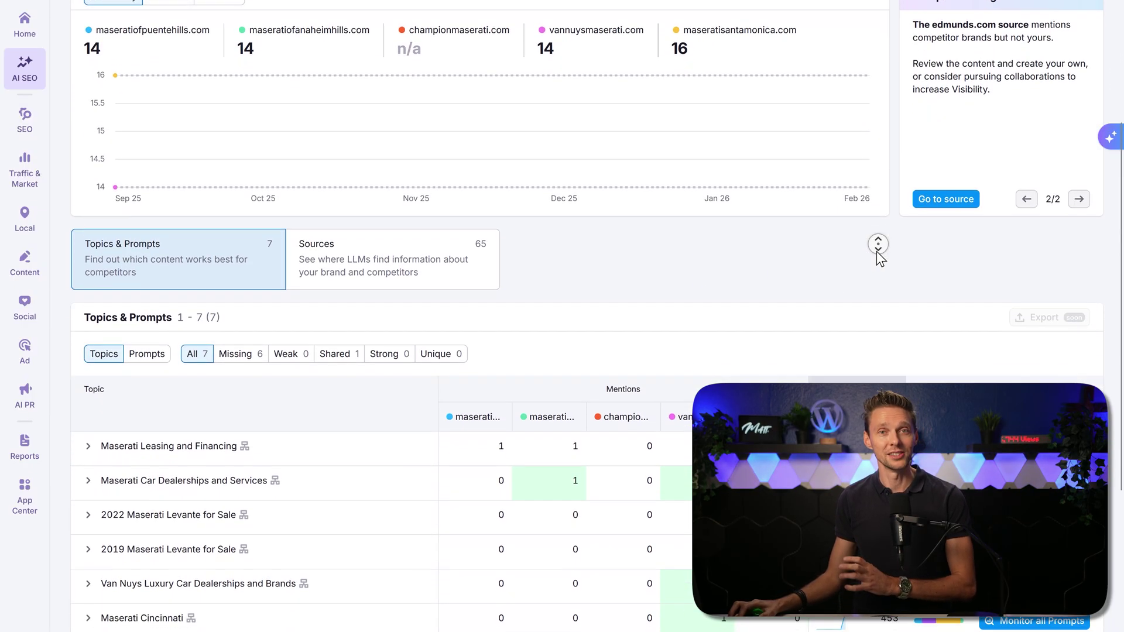
pyautogui.scroll(-4, 878, 252)
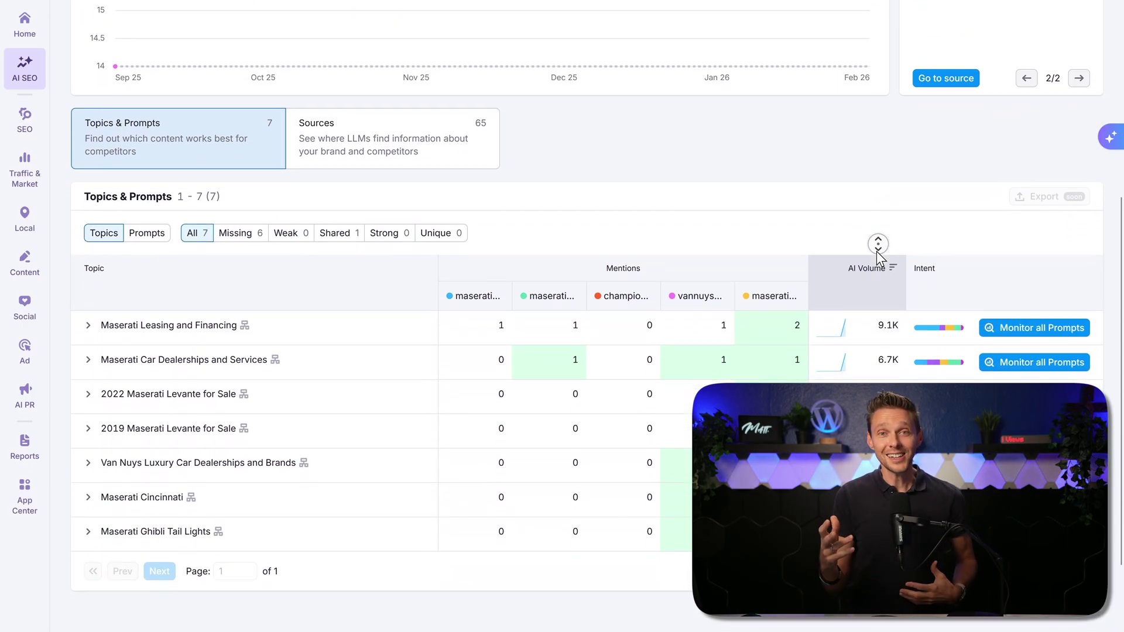
pyautogui.click(88, 309)
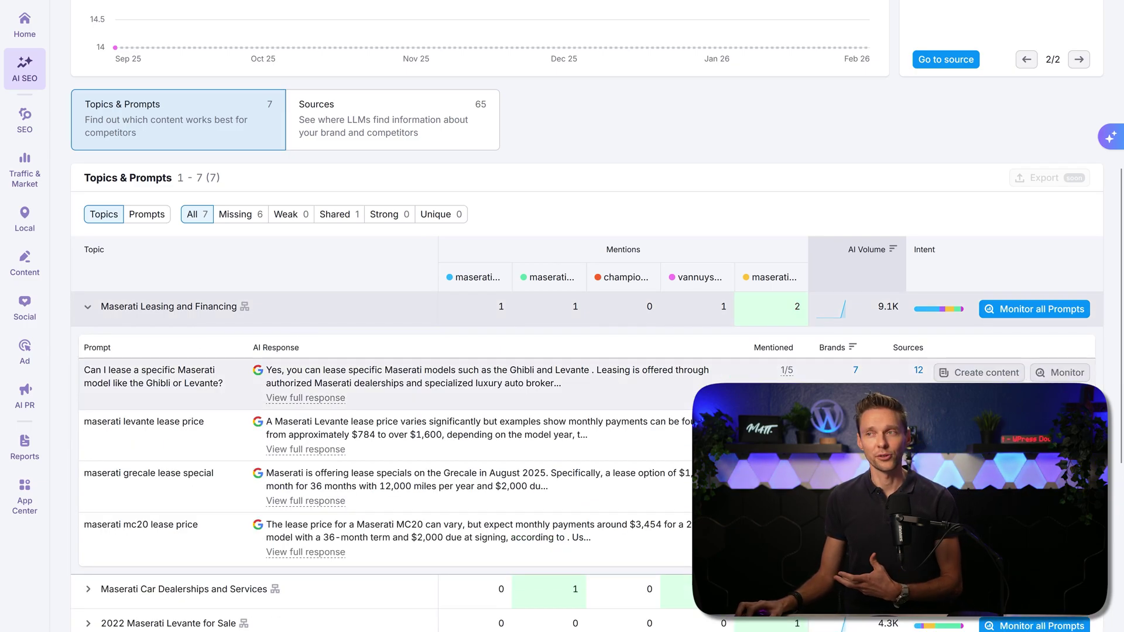
# - Inspect the LLM-cited sources with edmunds.com expanded, then open Prompt Research from AI SEO
pyautogui.click(332, 126)
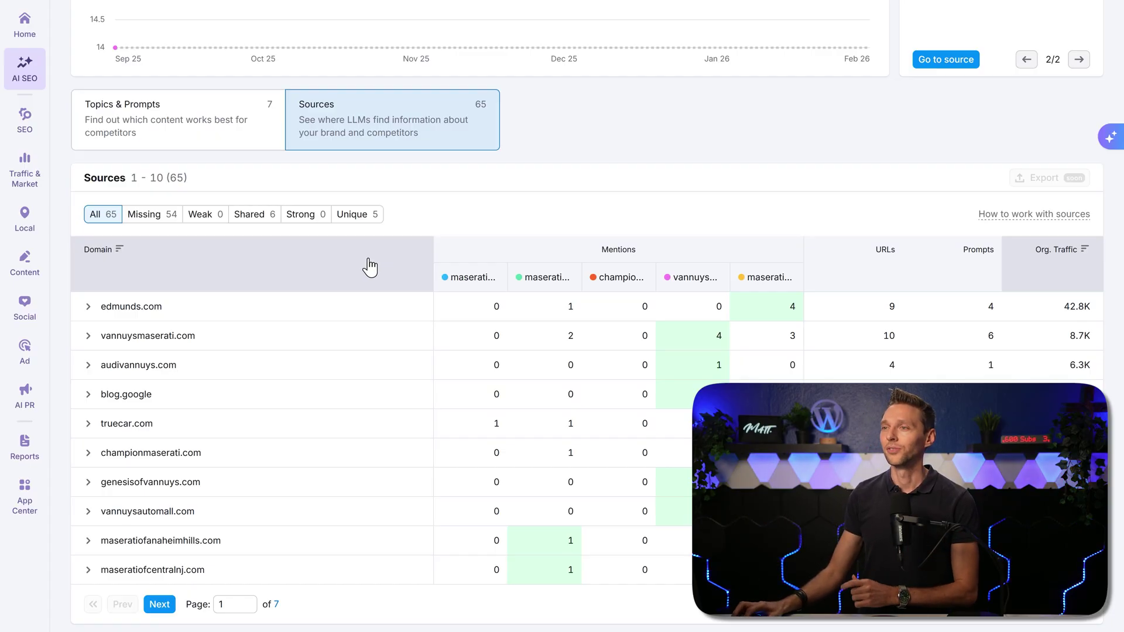
pyautogui.click(87, 308)
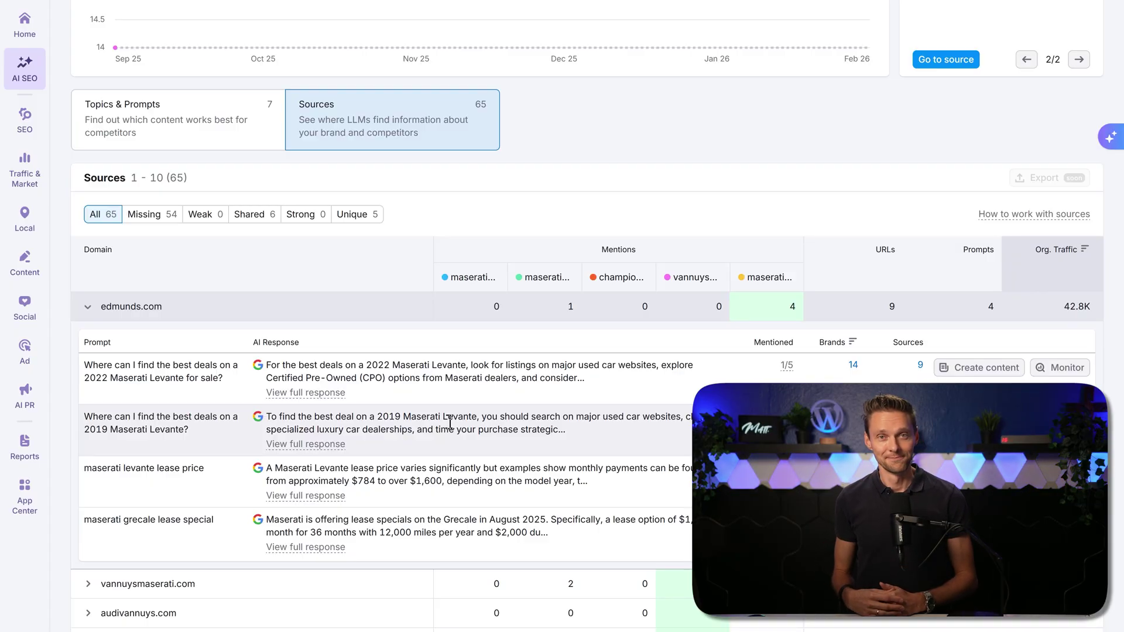
pyautogui.moveTo(25, 68)
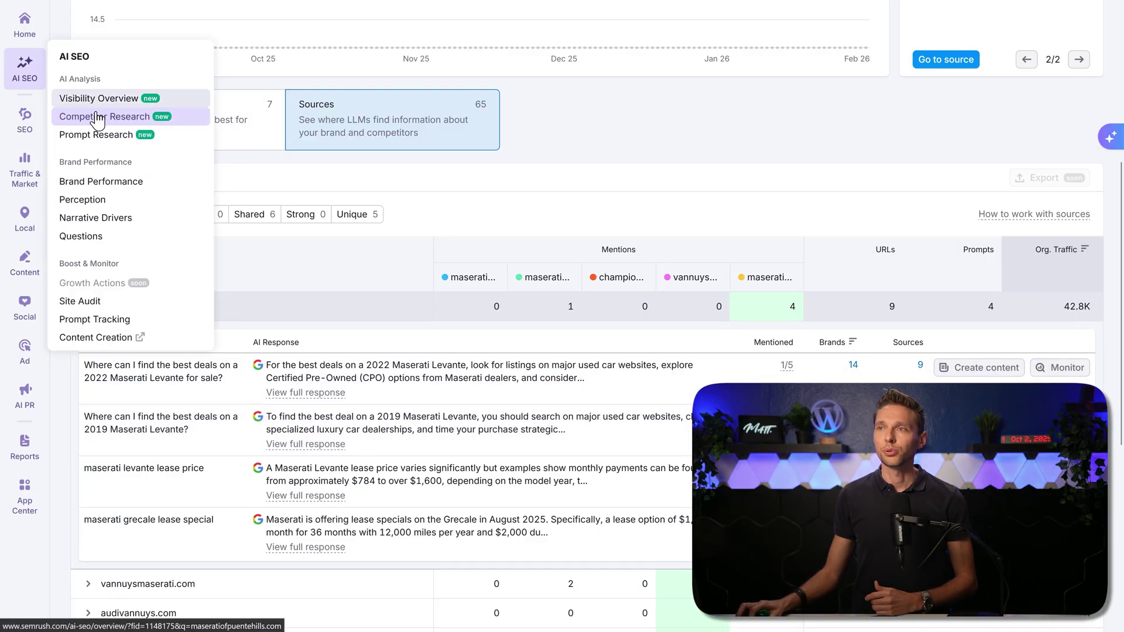
pyautogui.click(98, 136)
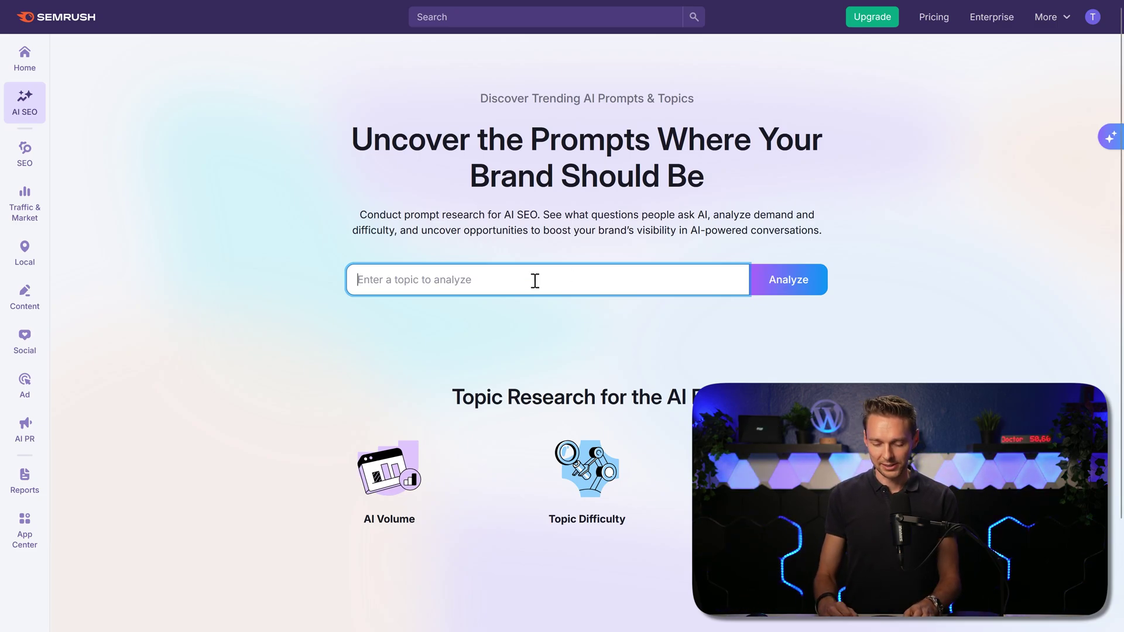
# - Enter 'maserati dealerships in Los Angeles' and run research on the suggested Maserati Cars and Models topic
pyautogui.write('ma')
pyautogui.write('serati dealerships in Los Angeles')
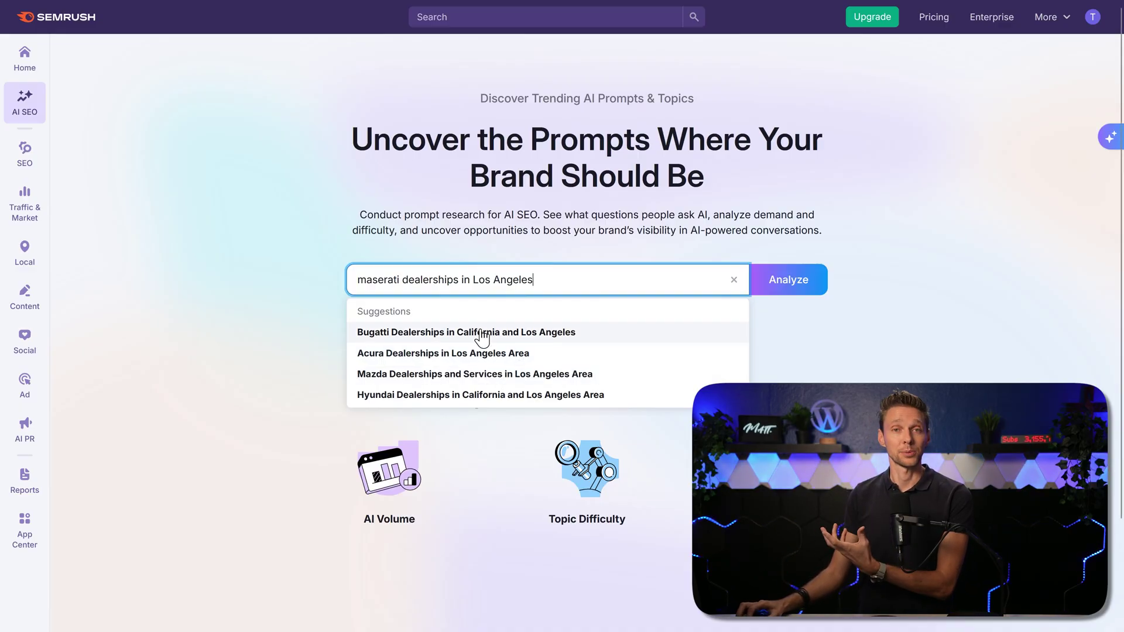
pyautogui.click(450, 332)
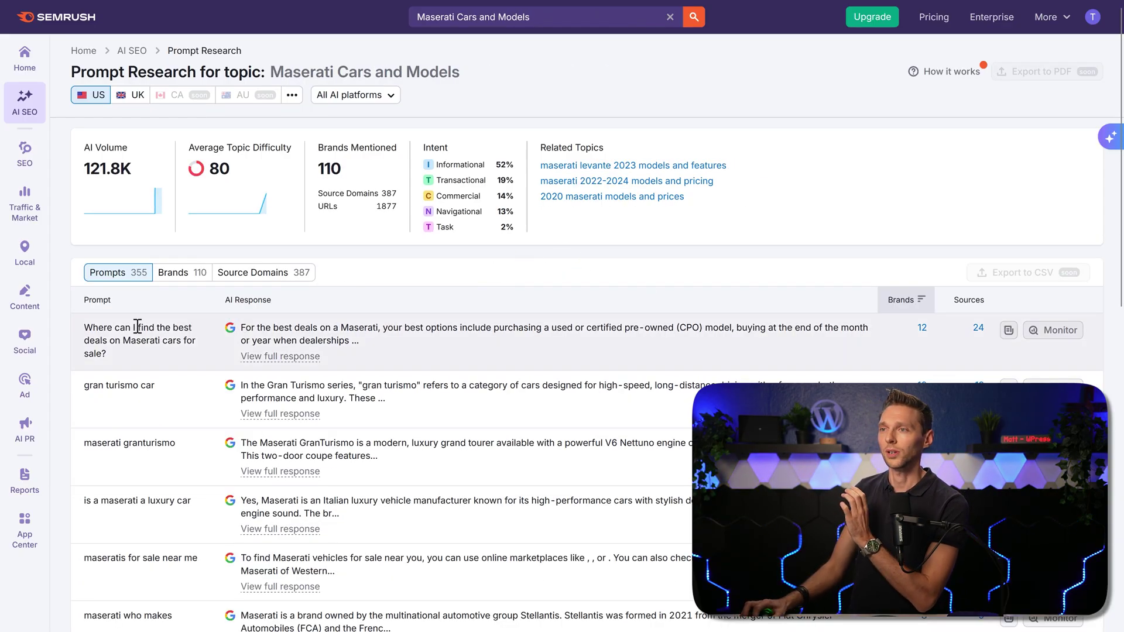
pyautogui.click(293, 359)
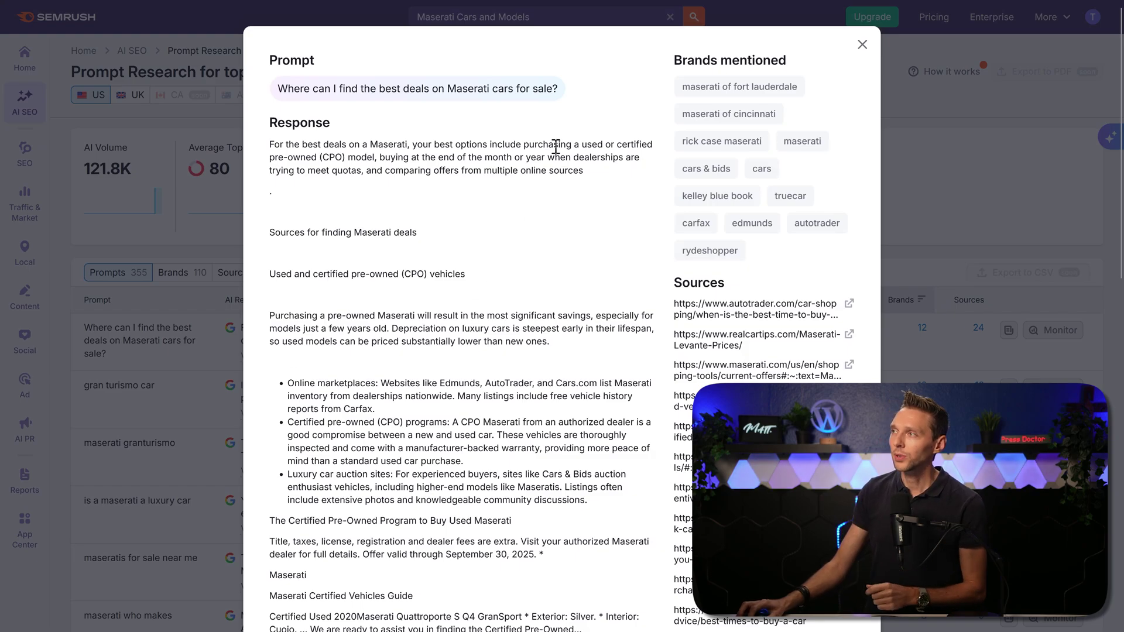
pyautogui.middleClick(624, 278)
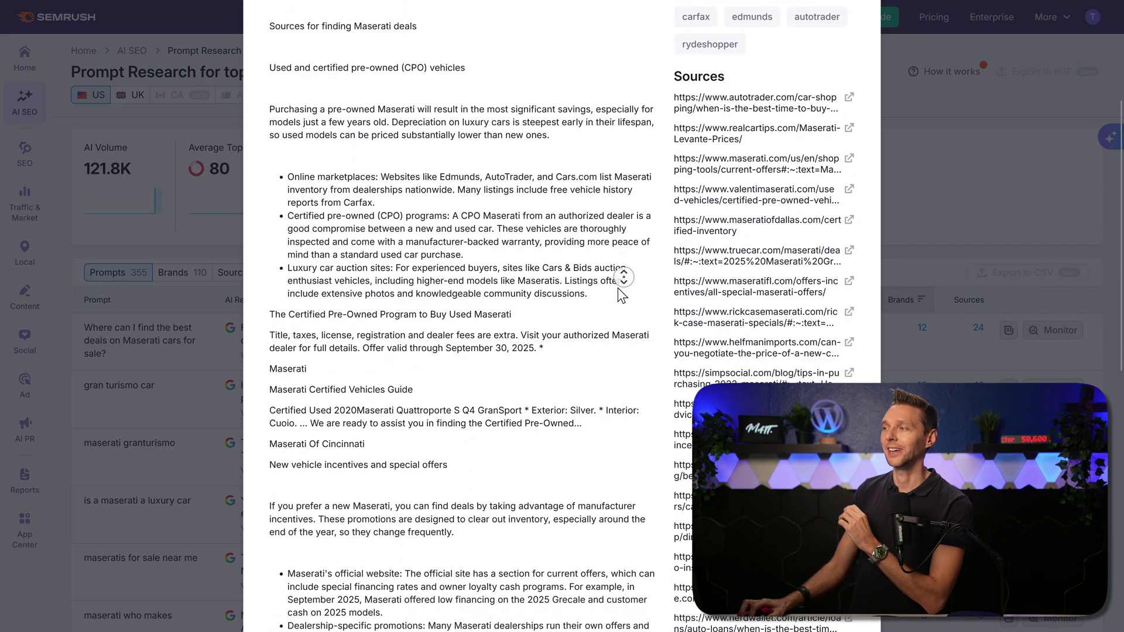
pyautogui.middleClick(623, 288)
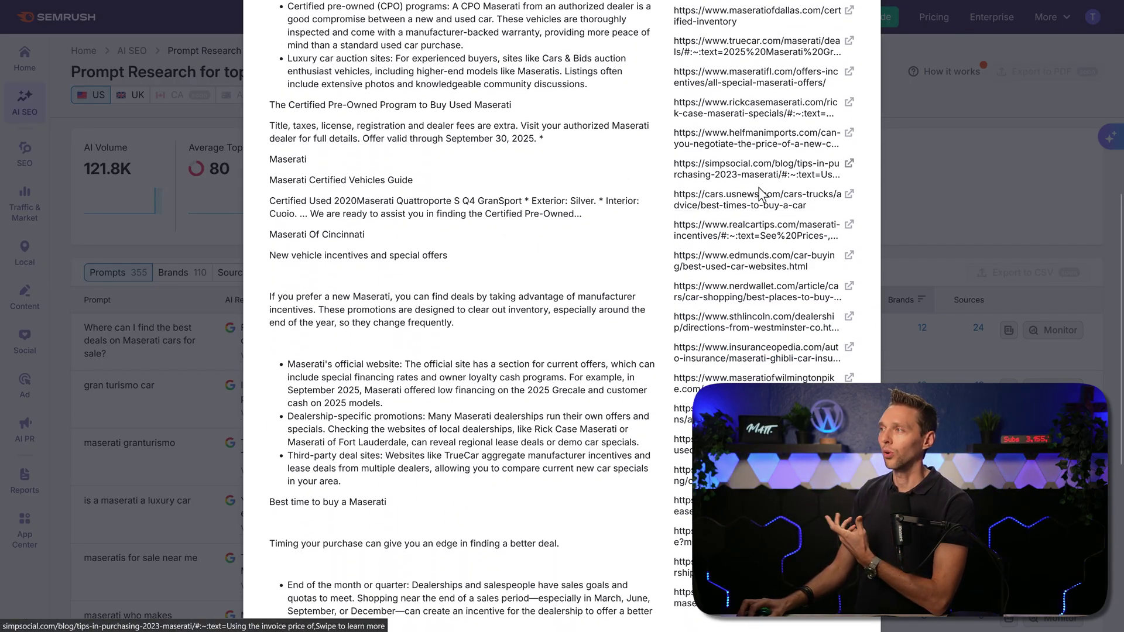
pyautogui.scroll(-5, 582, 337)
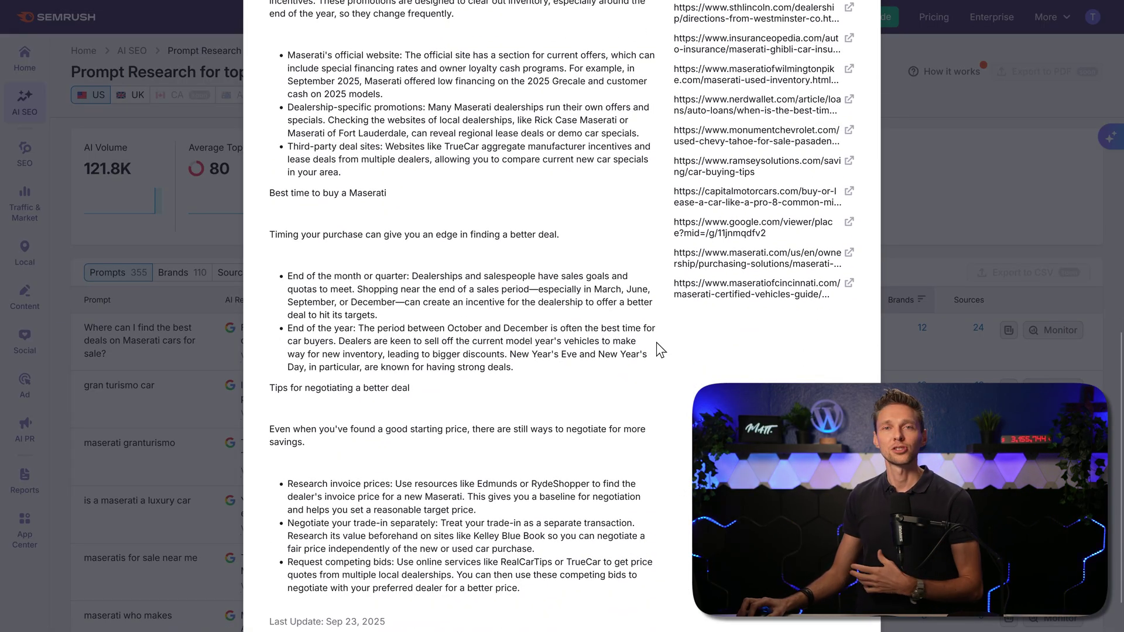
pyautogui.middleClick(661, 340)
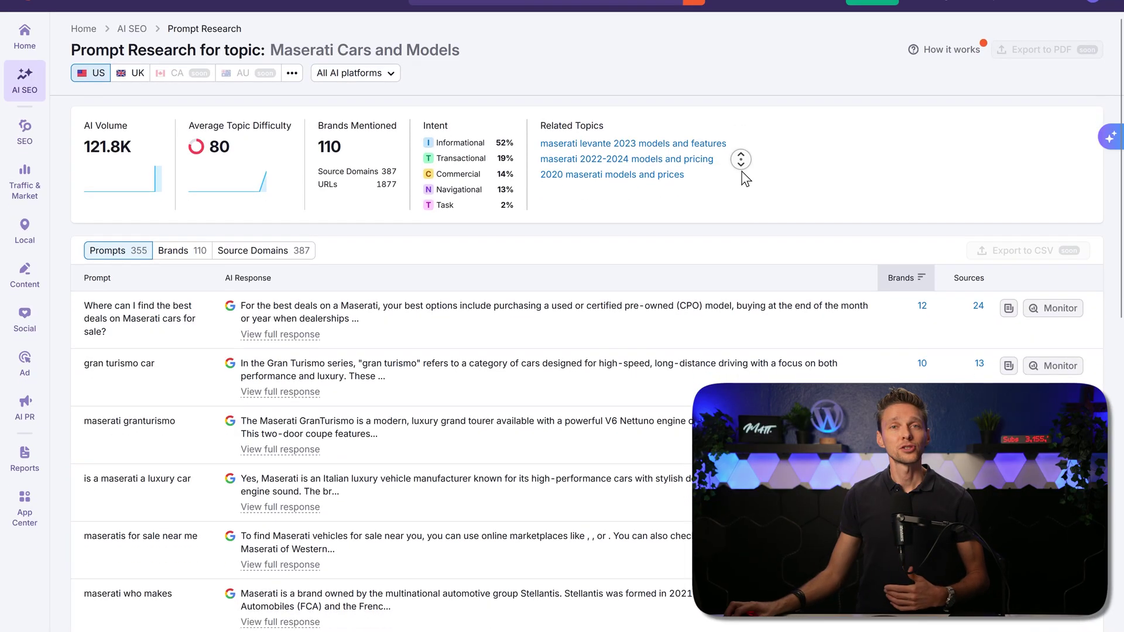
# - Scroll to Related Topics and open the maserati levante 2023 models and features research
pyautogui.middleClick(740, 159)
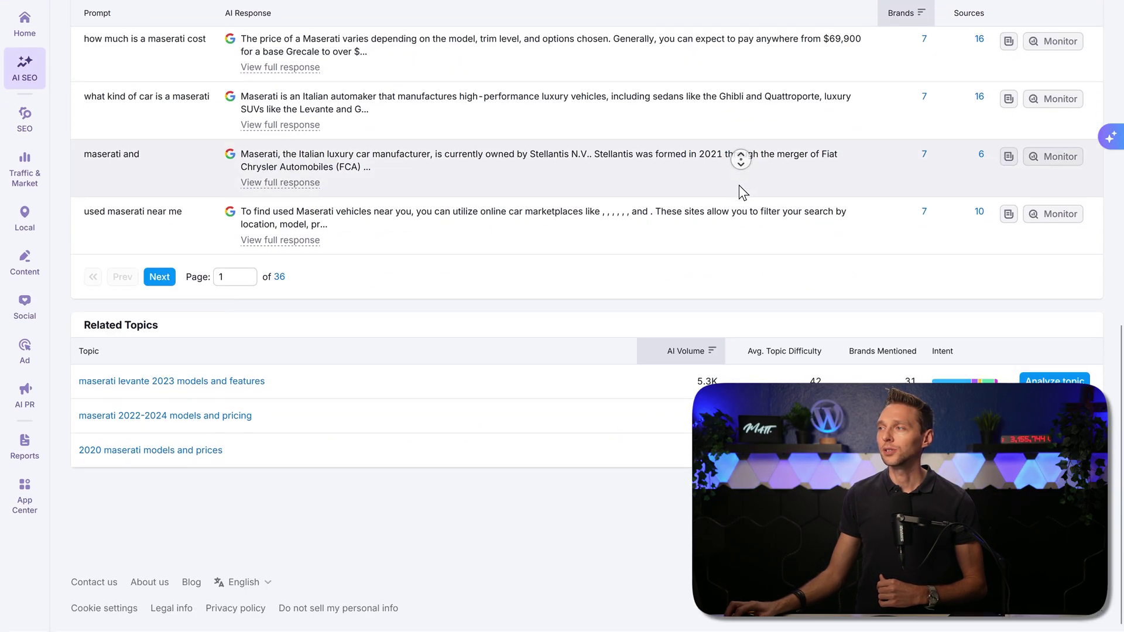
pyautogui.click(635, 318)
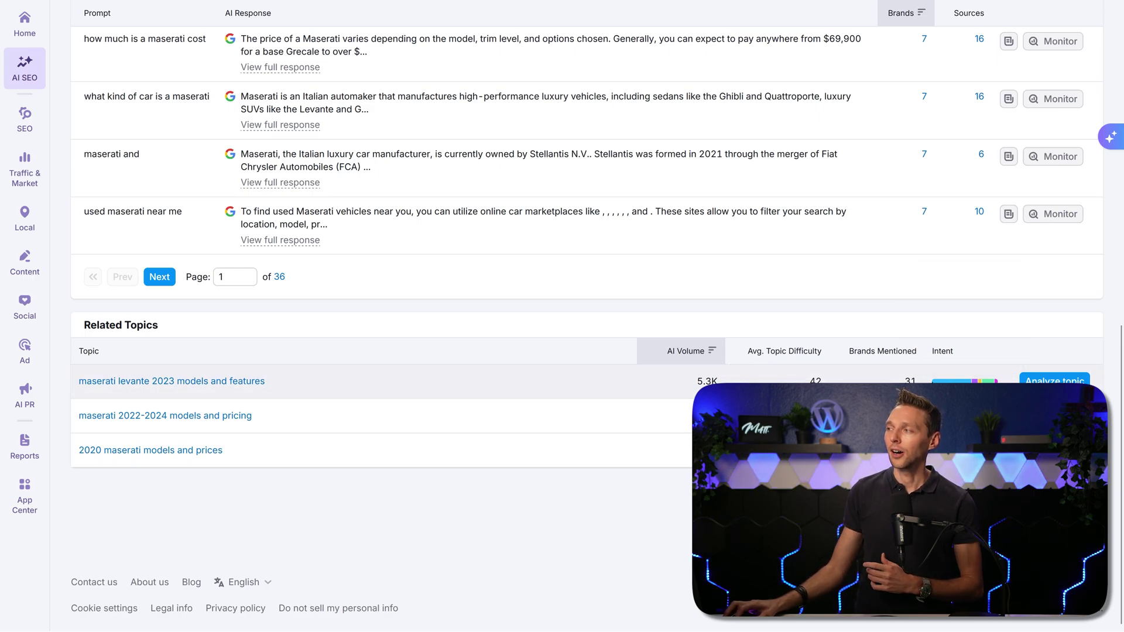
pyautogui.moveTo(965, 450)
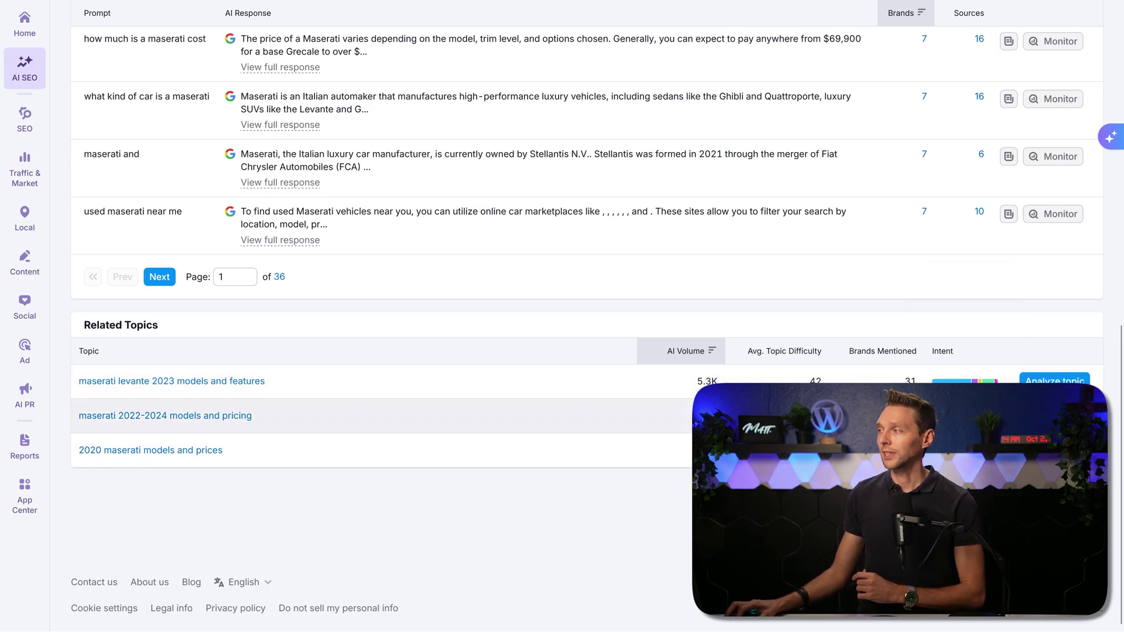
pyautogui.click(172, 381)
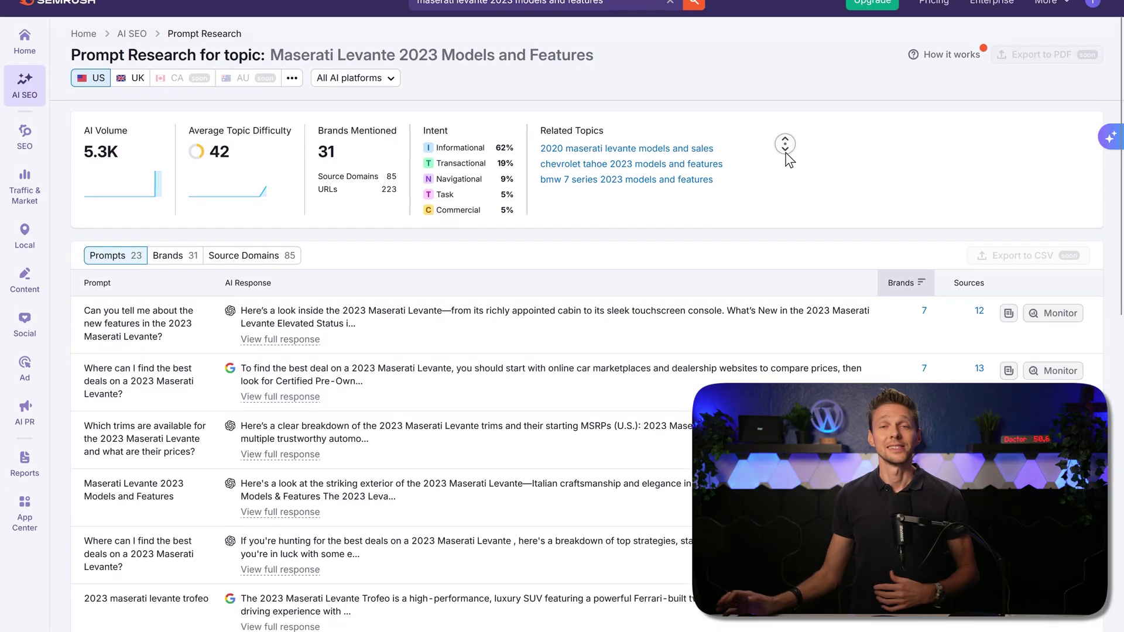
pyautogui.scroll(-1, 788, 158)
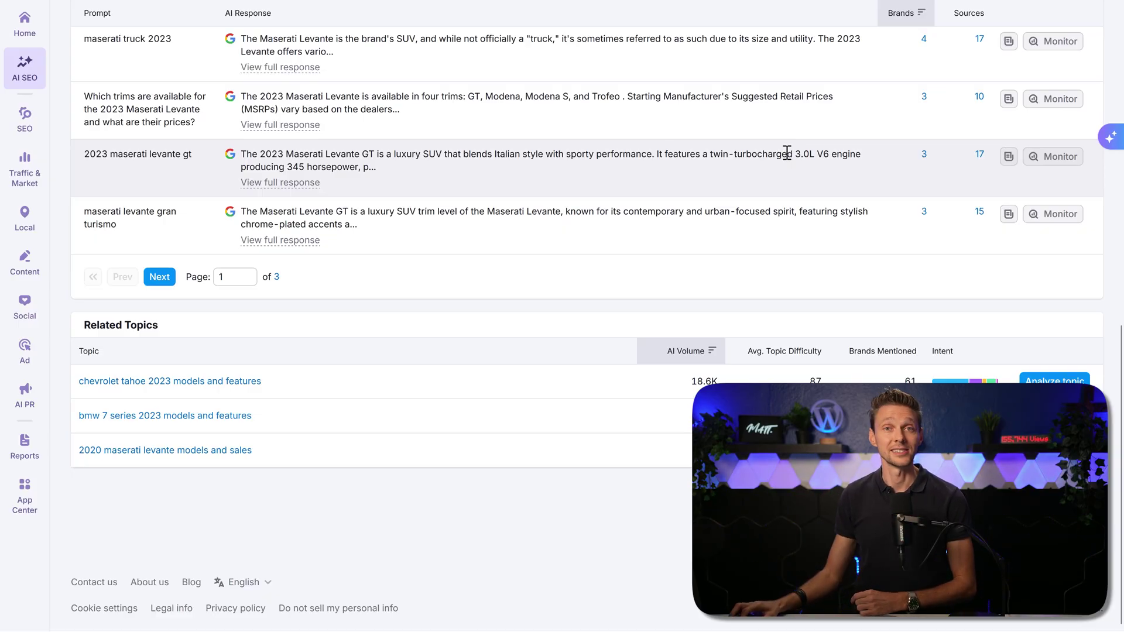
pyautogui.middleClick(665, 257)
# - Open Brand Performance for maseratiofpuentehills.com and review its four AI insights and 33%/67% sentiment split
pyautogui.moveTo(26, 68)
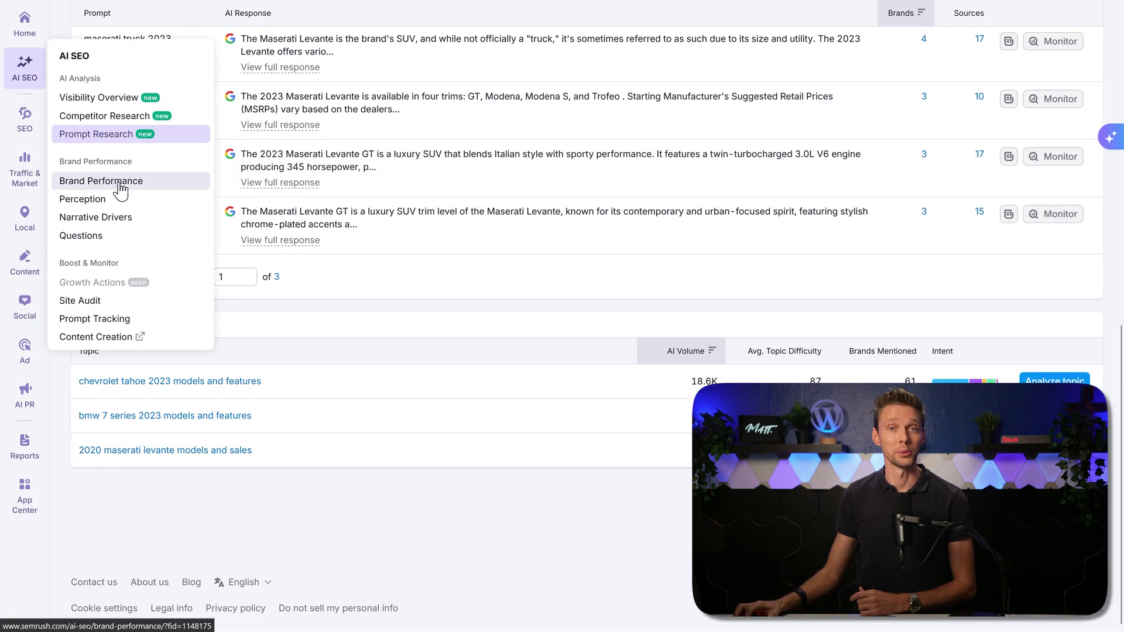
pyautogui.click(120, 186)
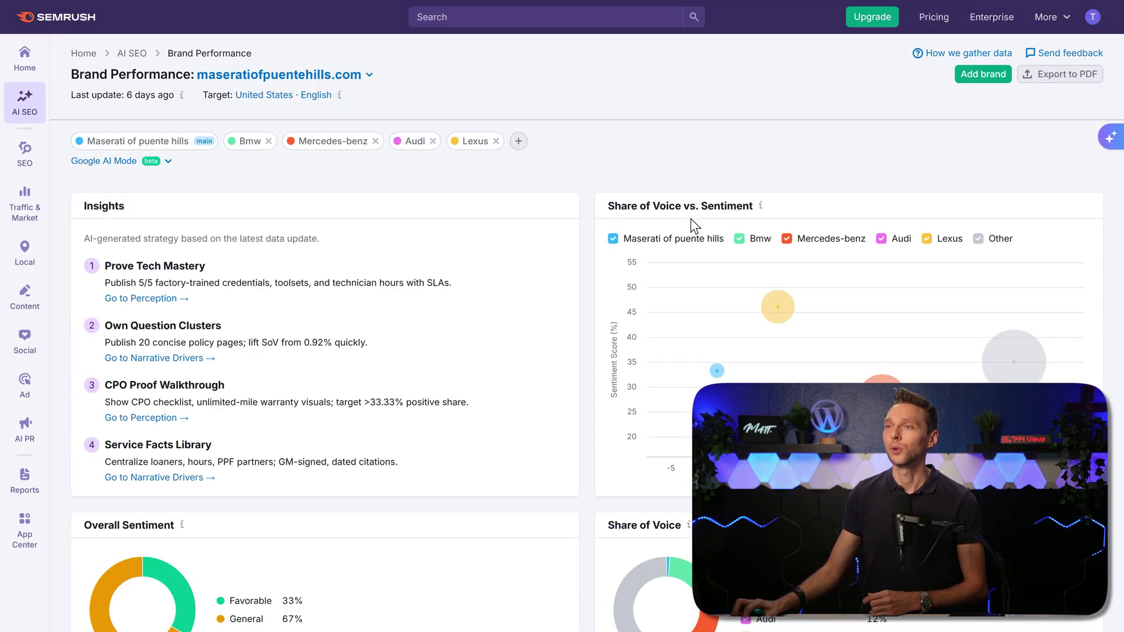
pyautogui.middleClick(552, 176)
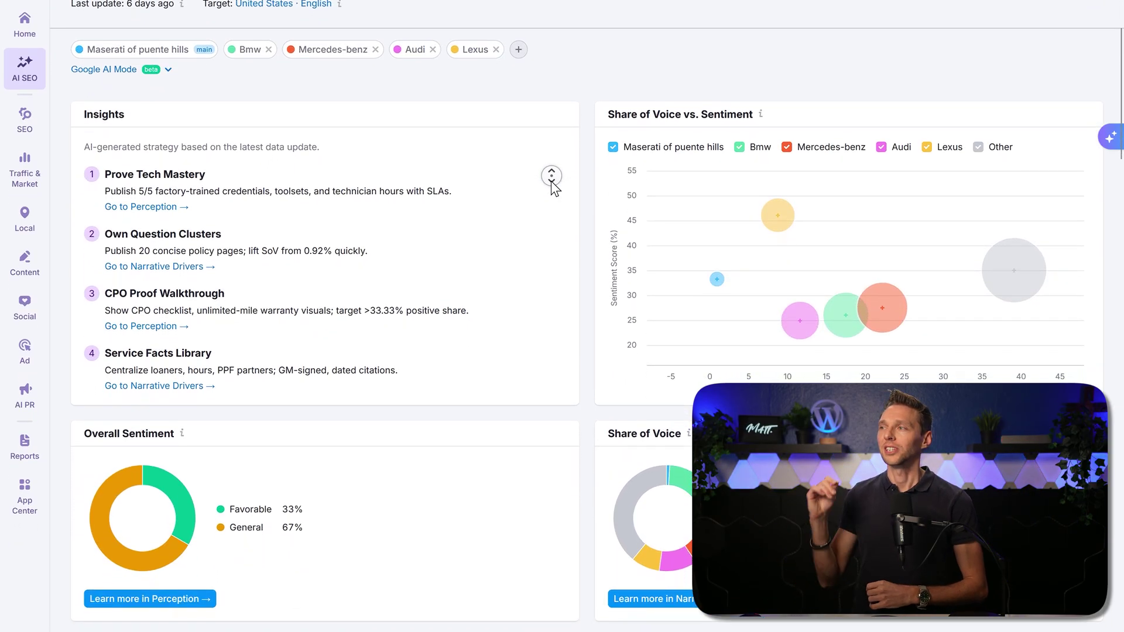
pyautogui.click(551, 179)
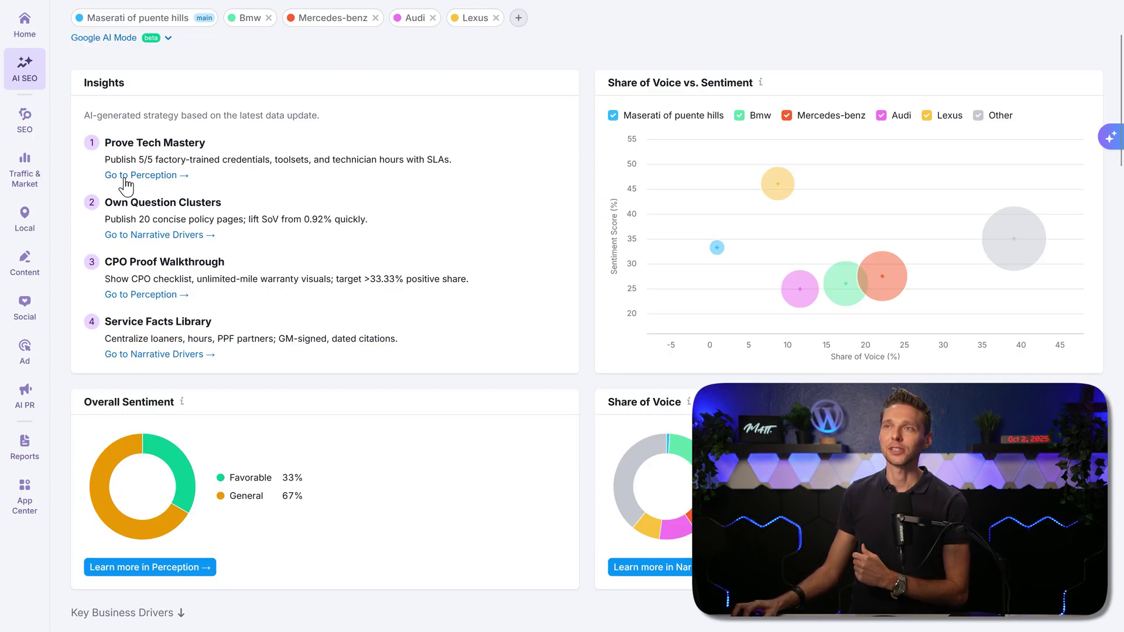
pyautogui.moveTo(97, 106)
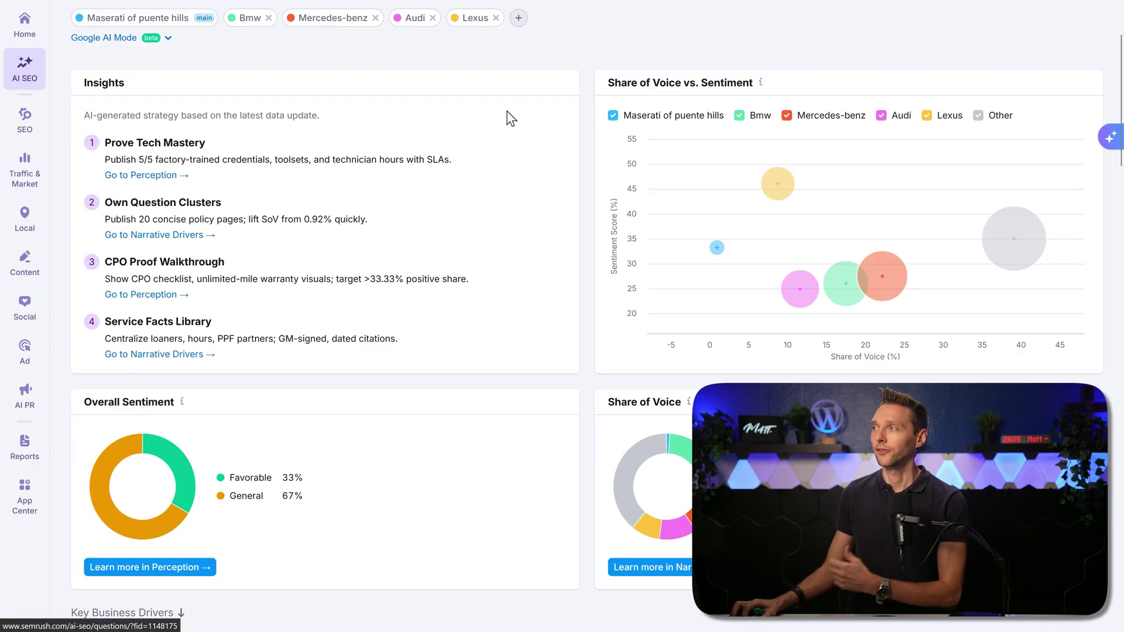
pyautogui.scroll(1, 660, 410)
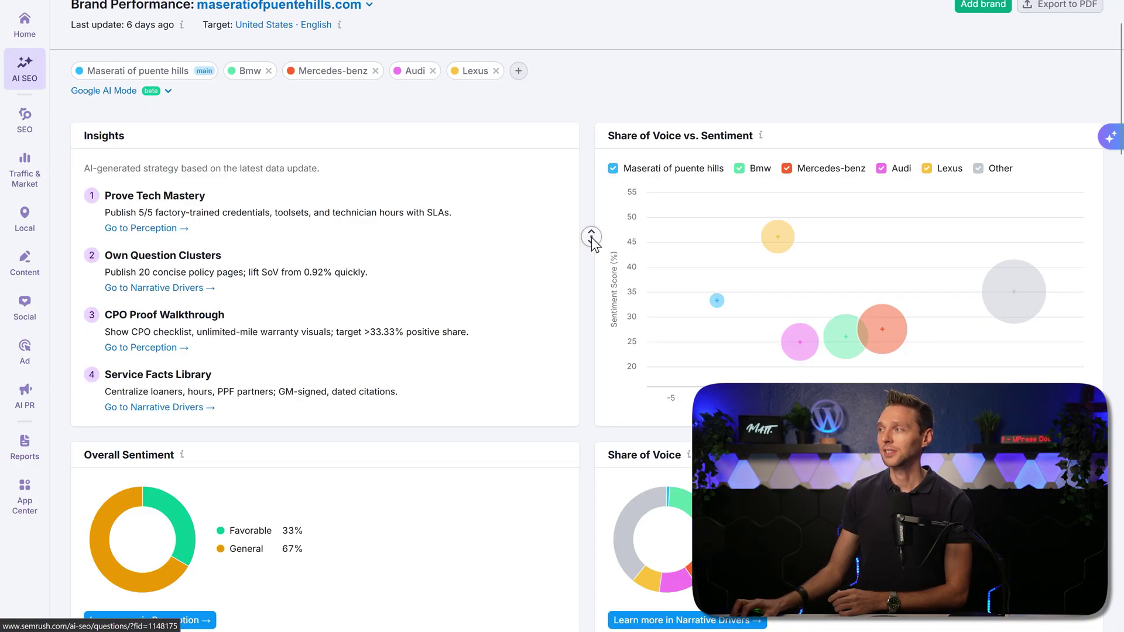
pyautogui.scroll(-3, 593, 243)
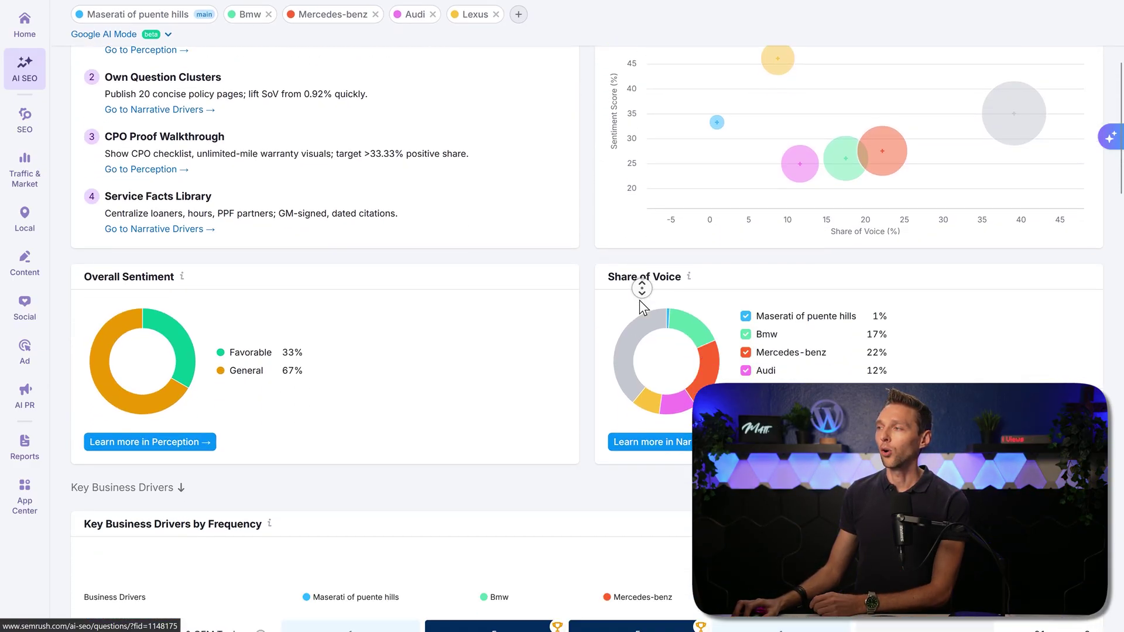
pyautogui.scroll(-3, 639, 300)
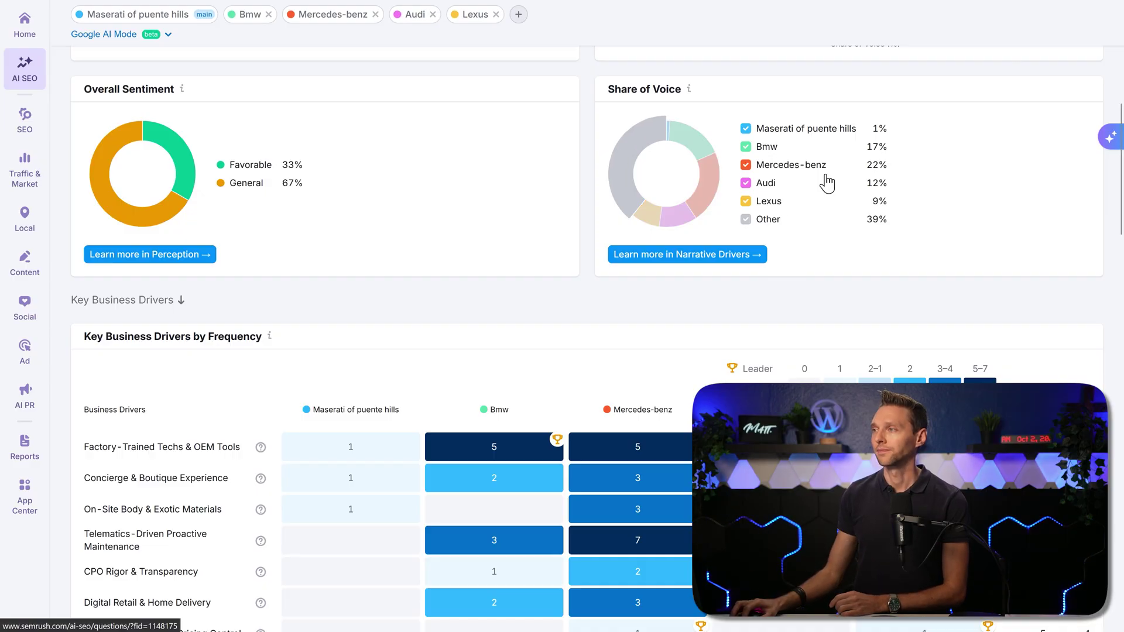
pyautogui.middleClick(582, 269)
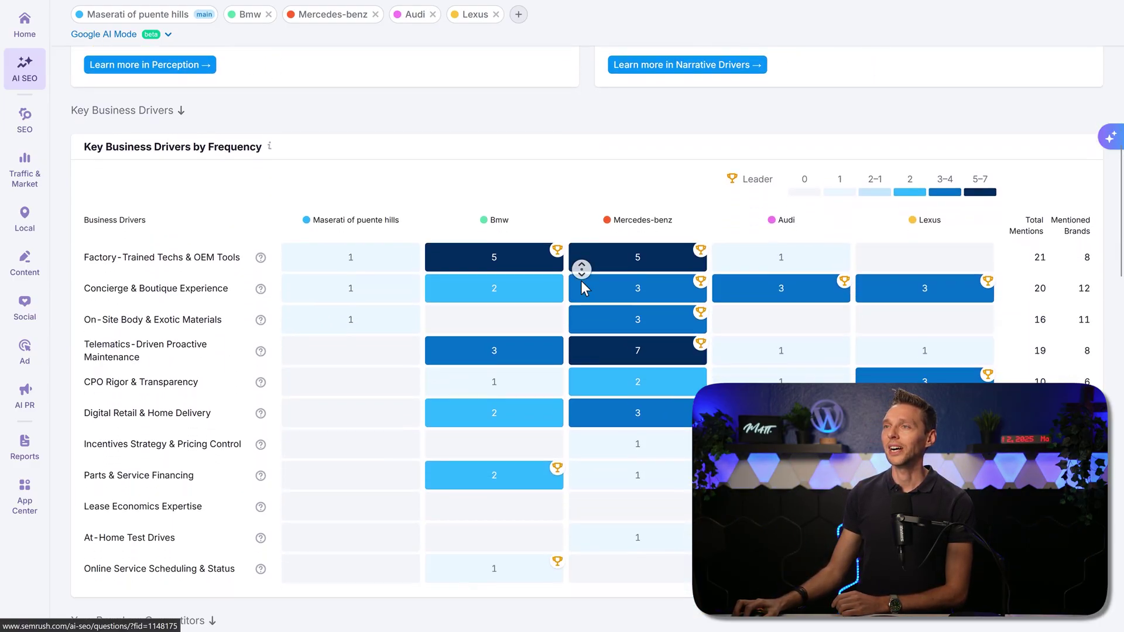
pyautogui.middleClick(582, 281)
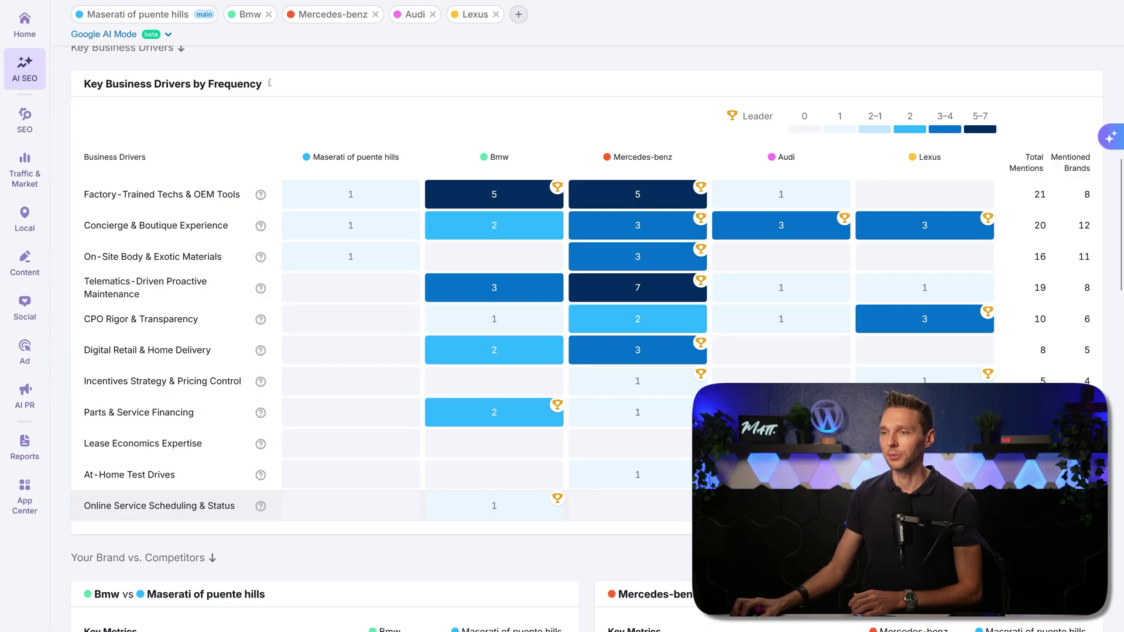
pyautogui.scroll(-8, 587, 339)
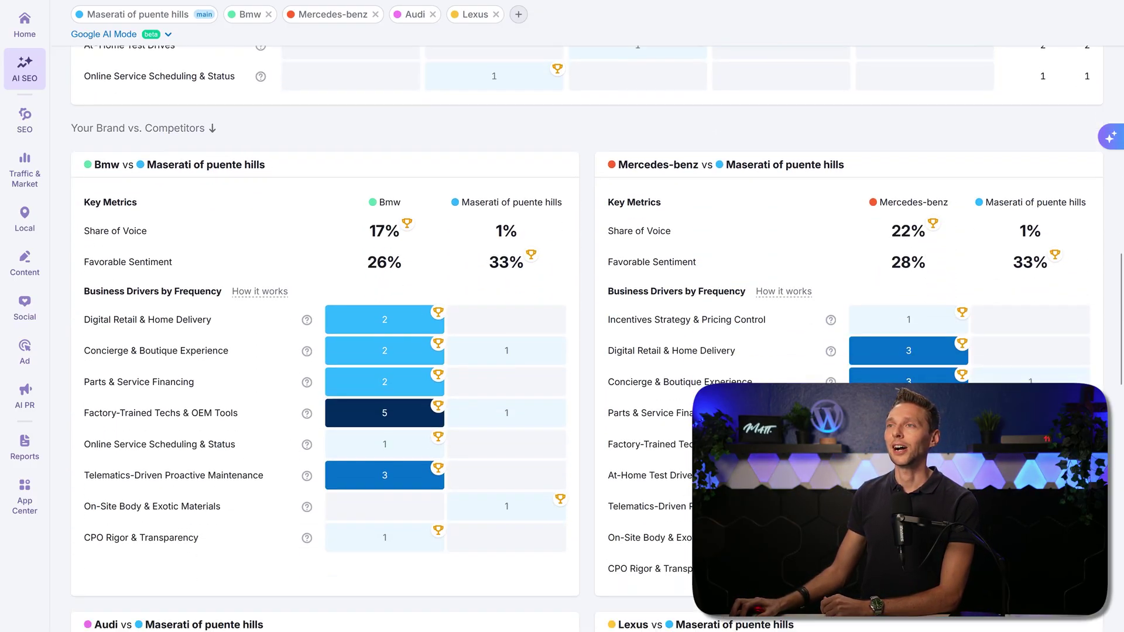
pyautogui.scroll(-1, 587, 339)
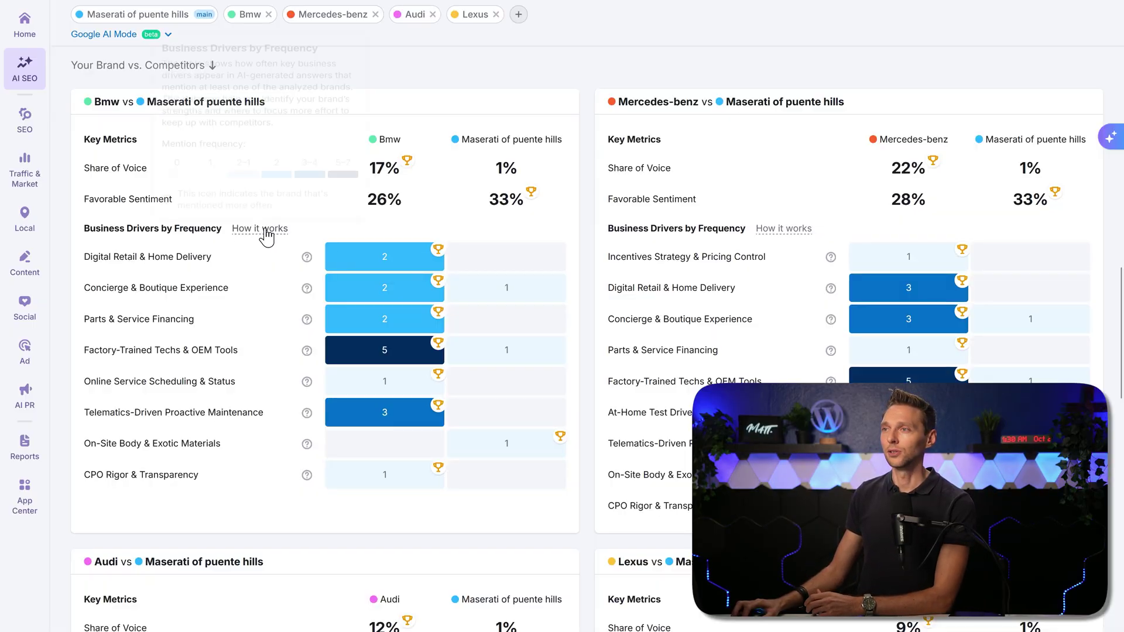
pyautogui.moveTo(267, 236)
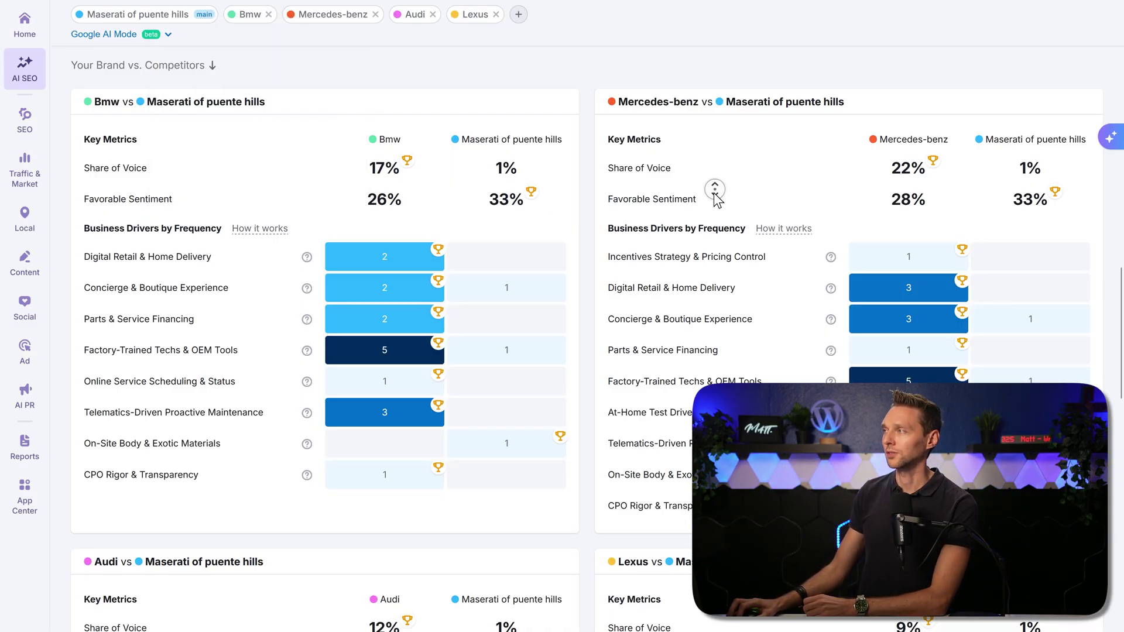
pyautogui.scroll(-8, 715, 188)
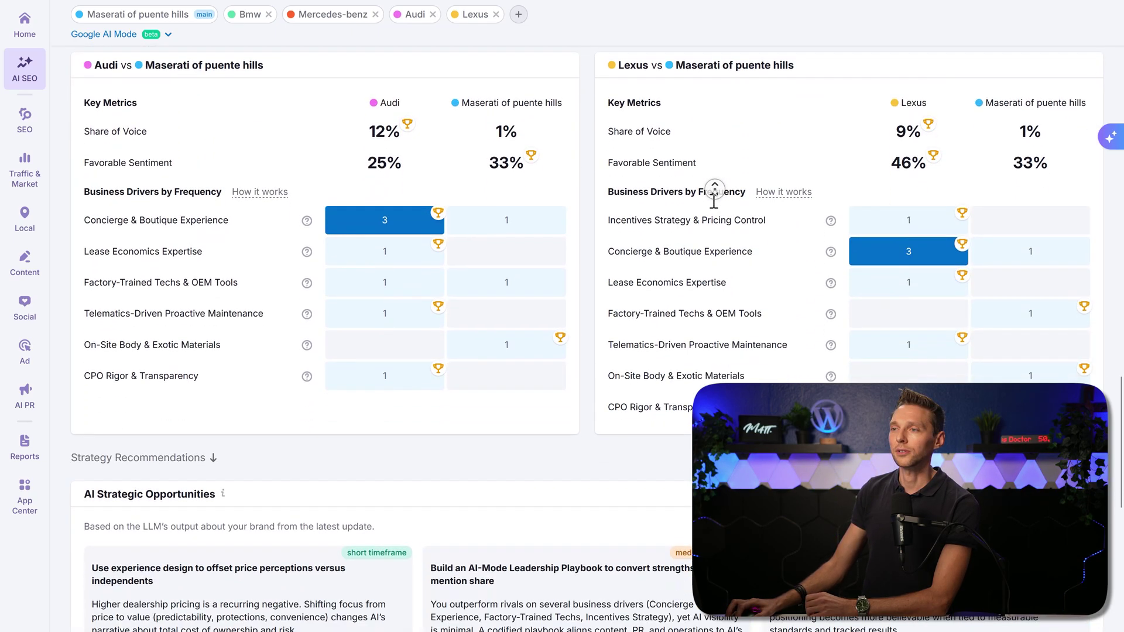
pyautogui.scroll(-5, 715, 199)
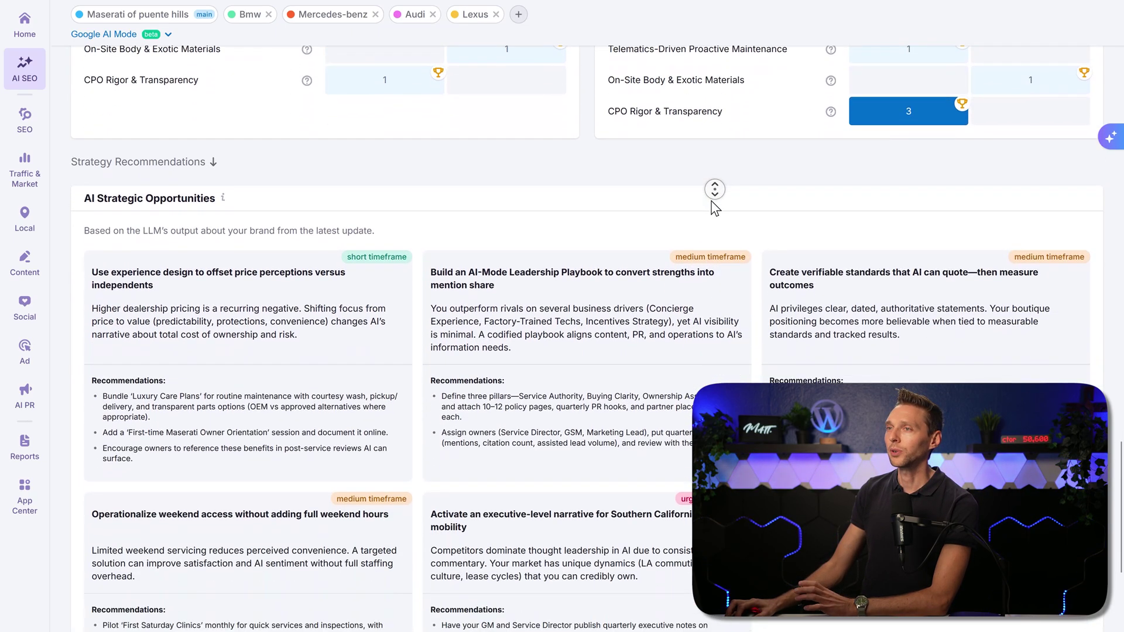
pyautogui.scroll(-1, 715, 199)
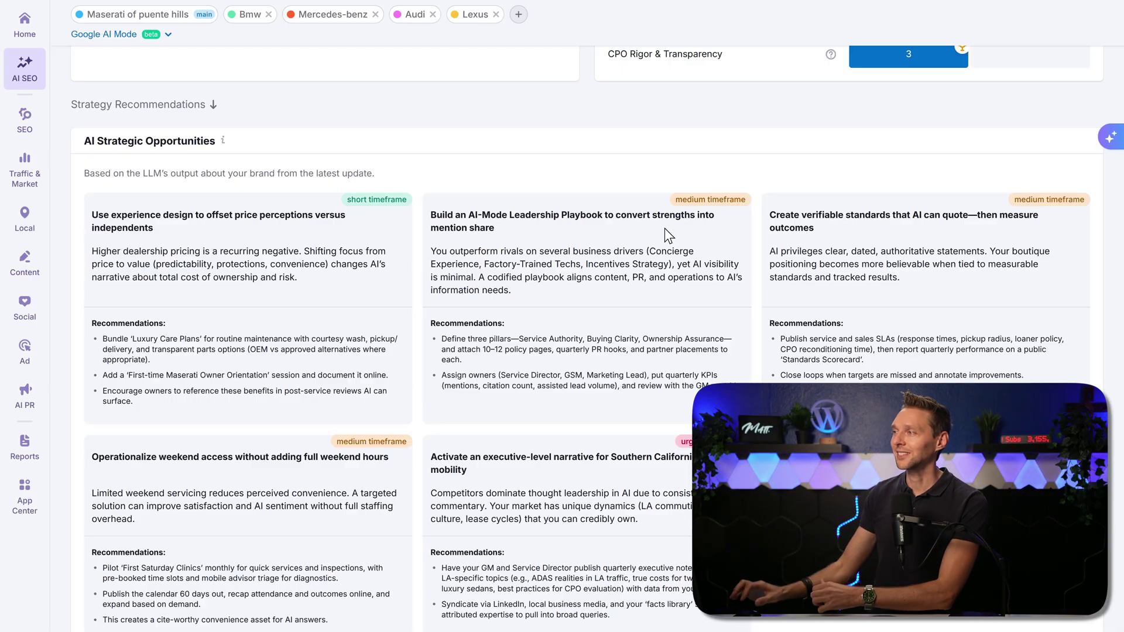
pyautogui.middleClick(520, 182)
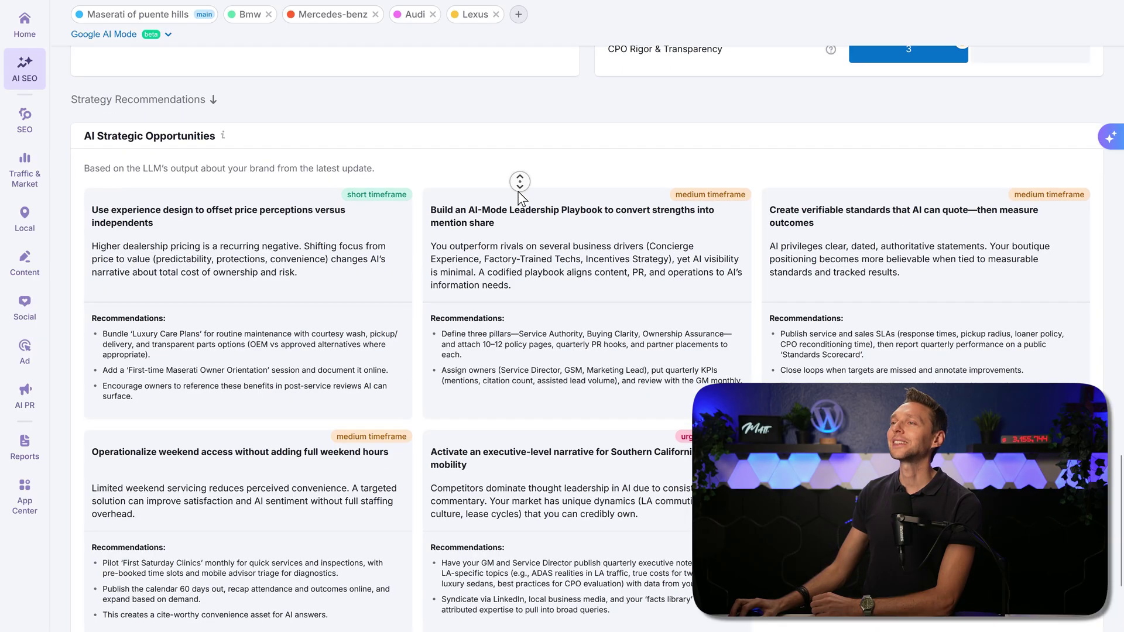
pyautogui.scroll(-1, 520, 181)
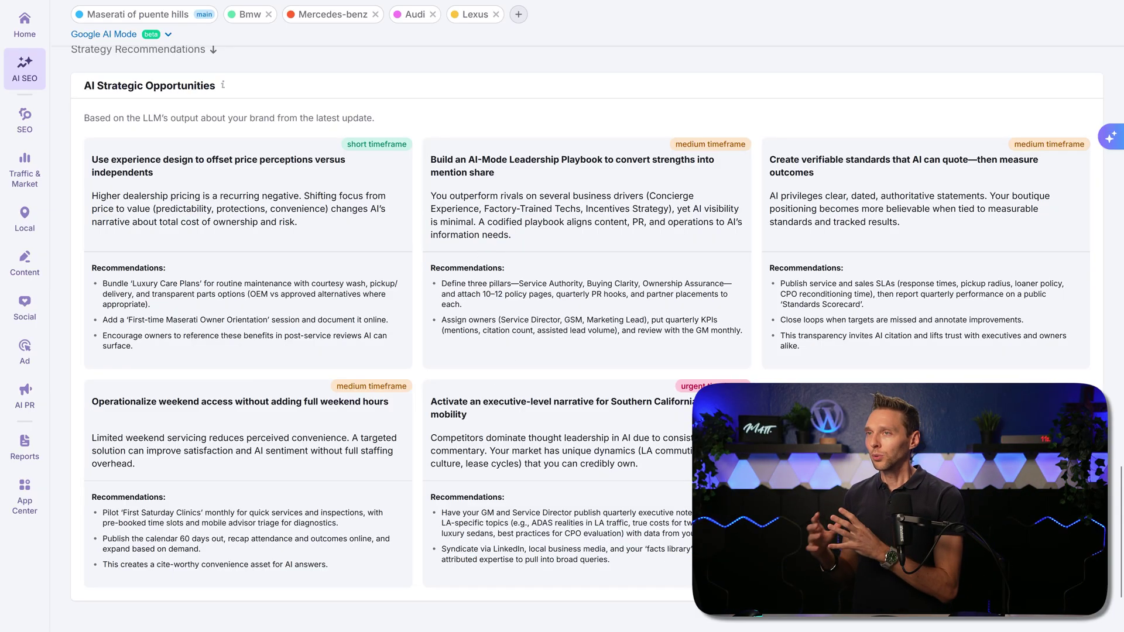
pyautogui.scroll(-1, 587, 243)
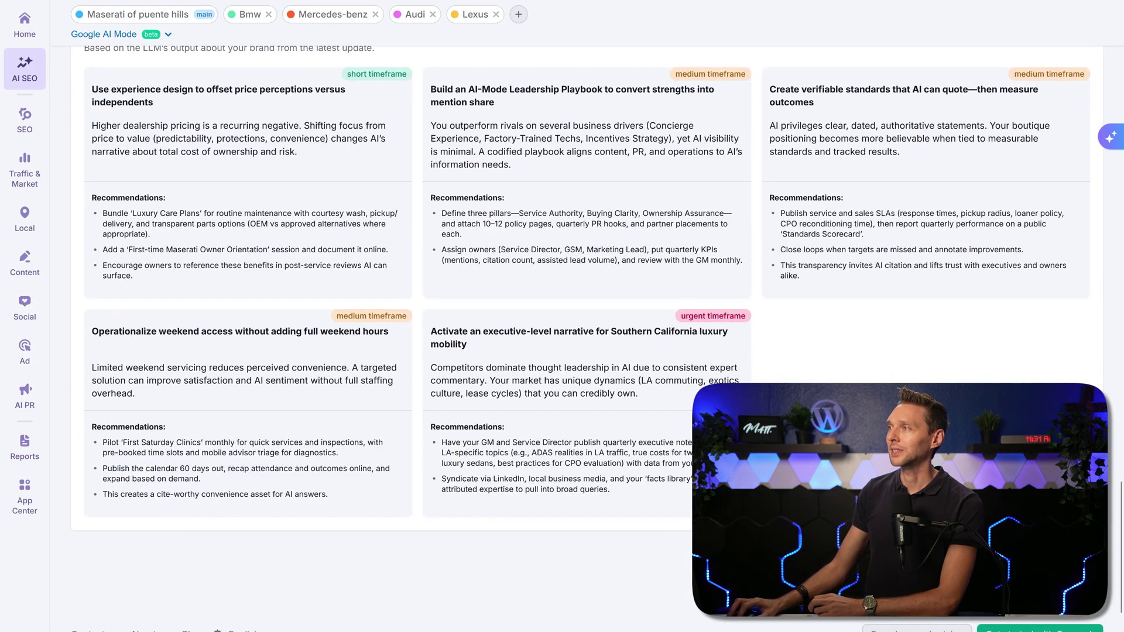
pyautogui.scroll(1, 366, 178)
pyautogui.moveTo(141, 349); pyautogui.dragTo(92, 274)
pyautogui.click(92, 274)
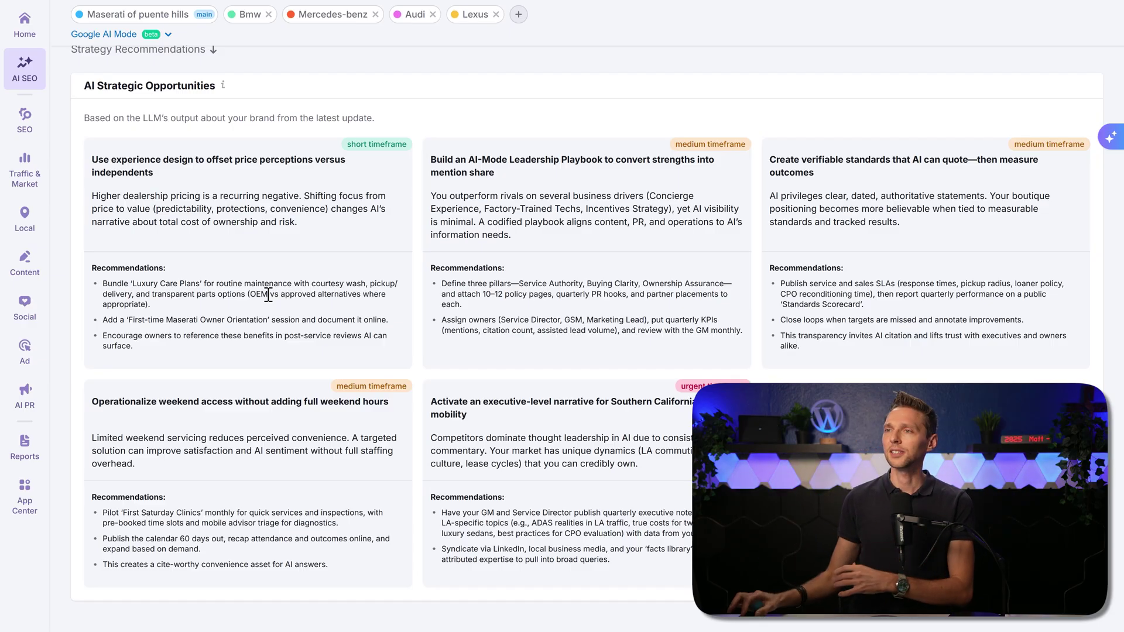
pyautogui.moveTo(134, 347); pyautogui.dragTo(96, 268)
pyautogui.rightClick(129, 285)
pyautogui.click(148, 298)
pyautogui.click(184, 275)
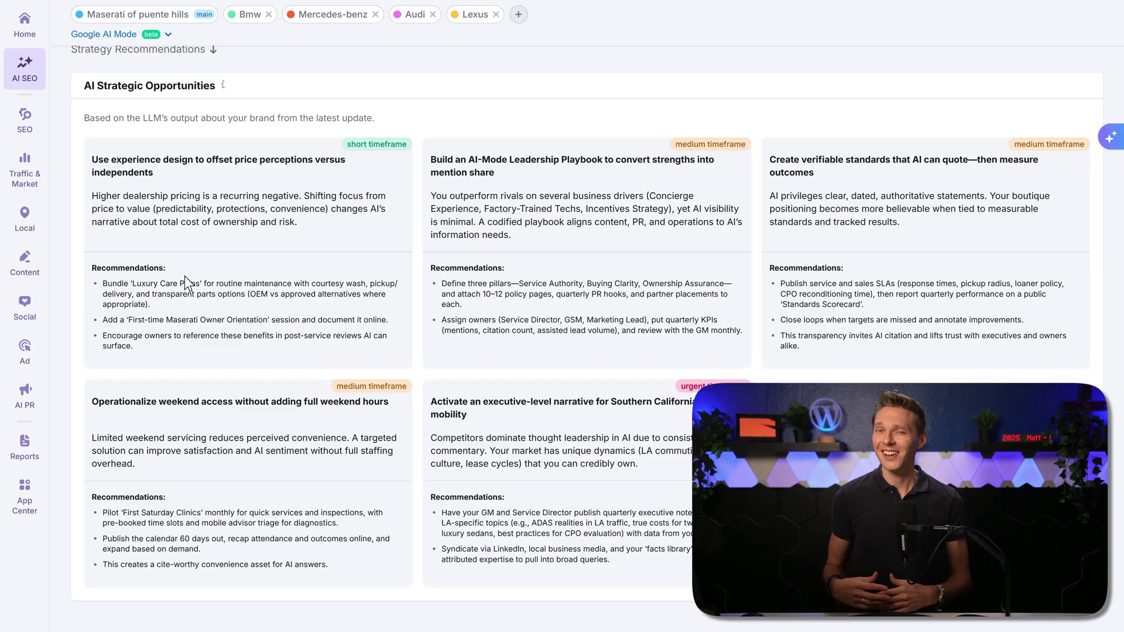
# - Open the Perception report and scroll through its Key Sentiment Drivers
pyautogui.moveTo(25, 67)
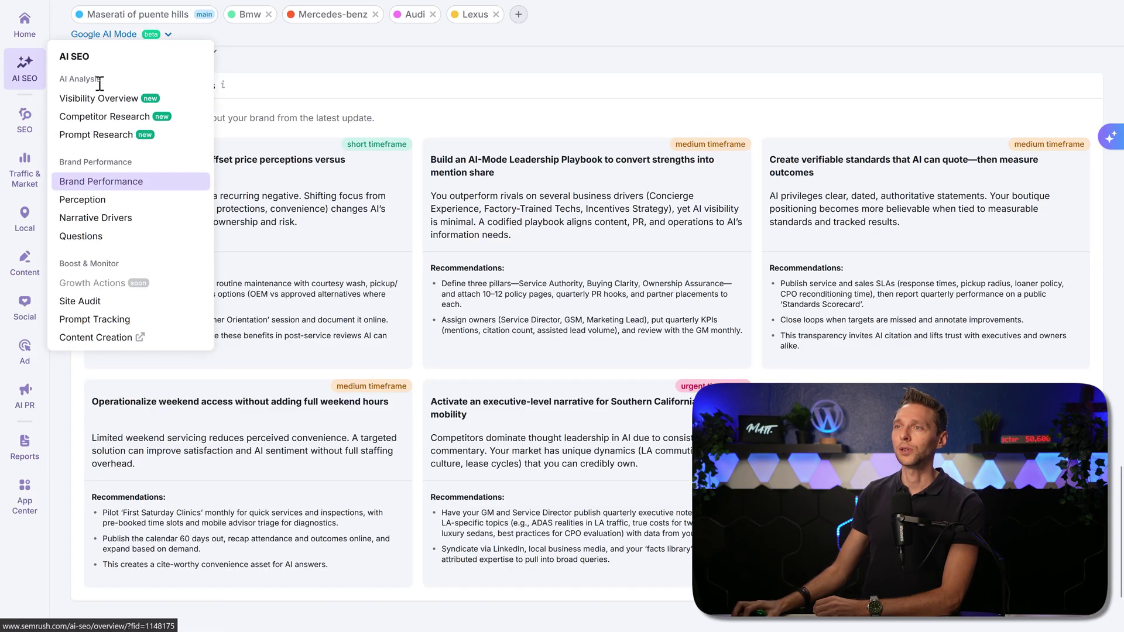
pyautogui.click(107, 205)
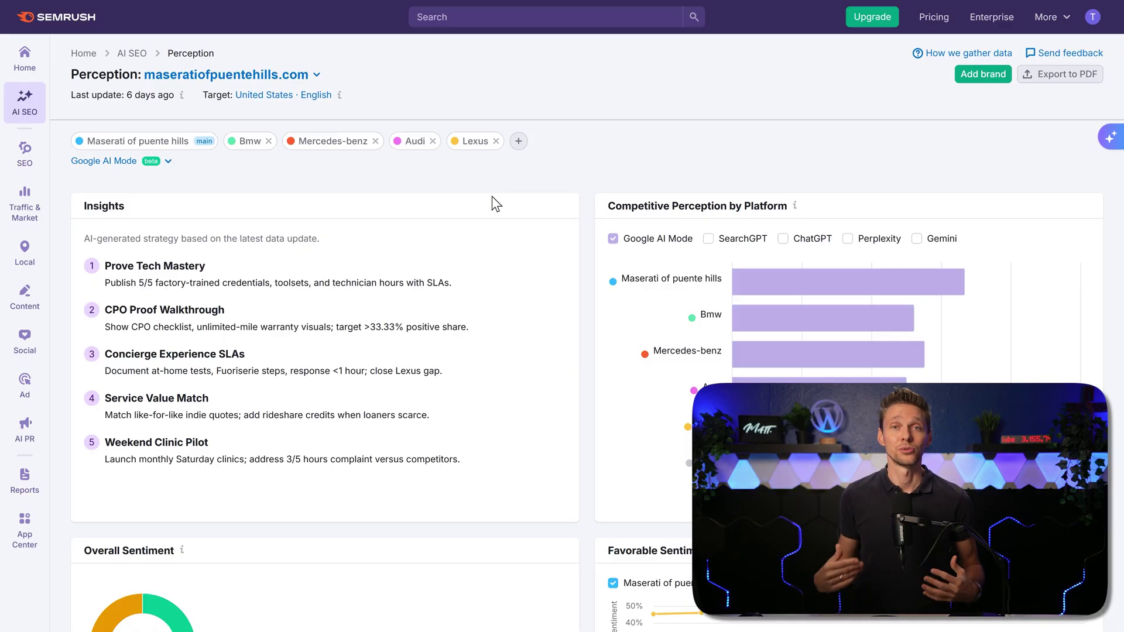
pyautogui.scroll(-5, 492, 199)
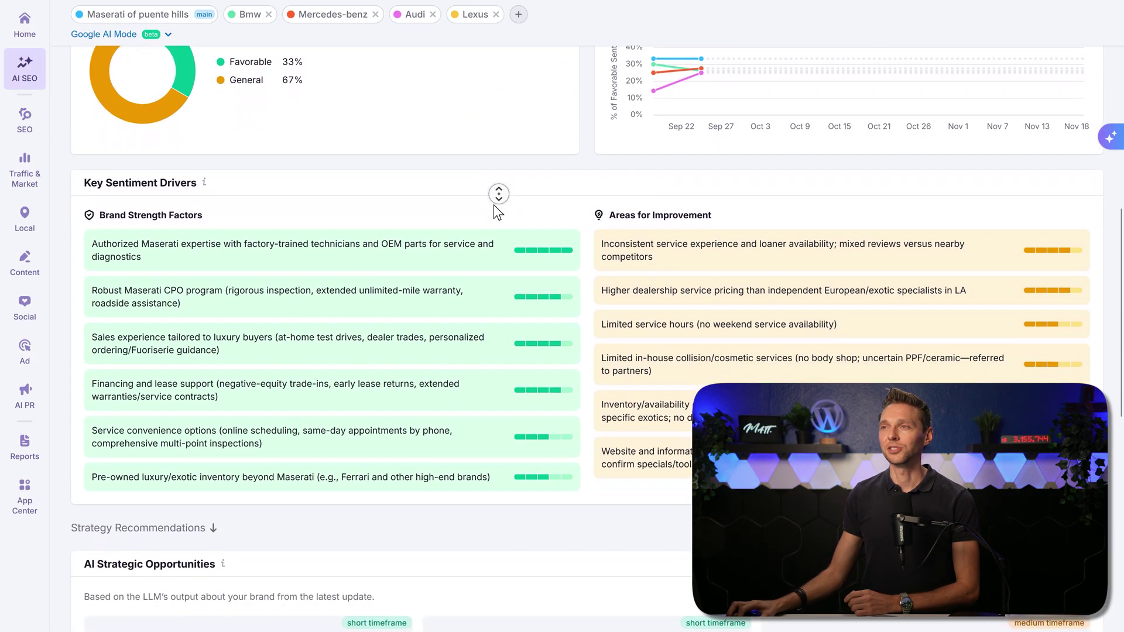
pyautogui.click(493, 205)
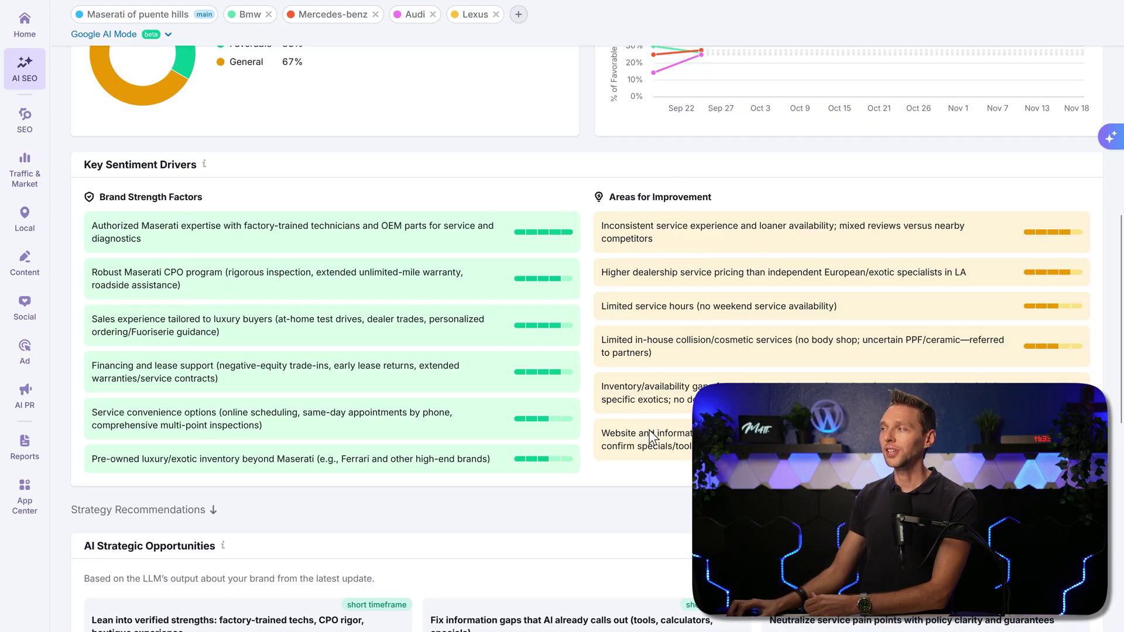
pyautogui.middleClick(739, 185)
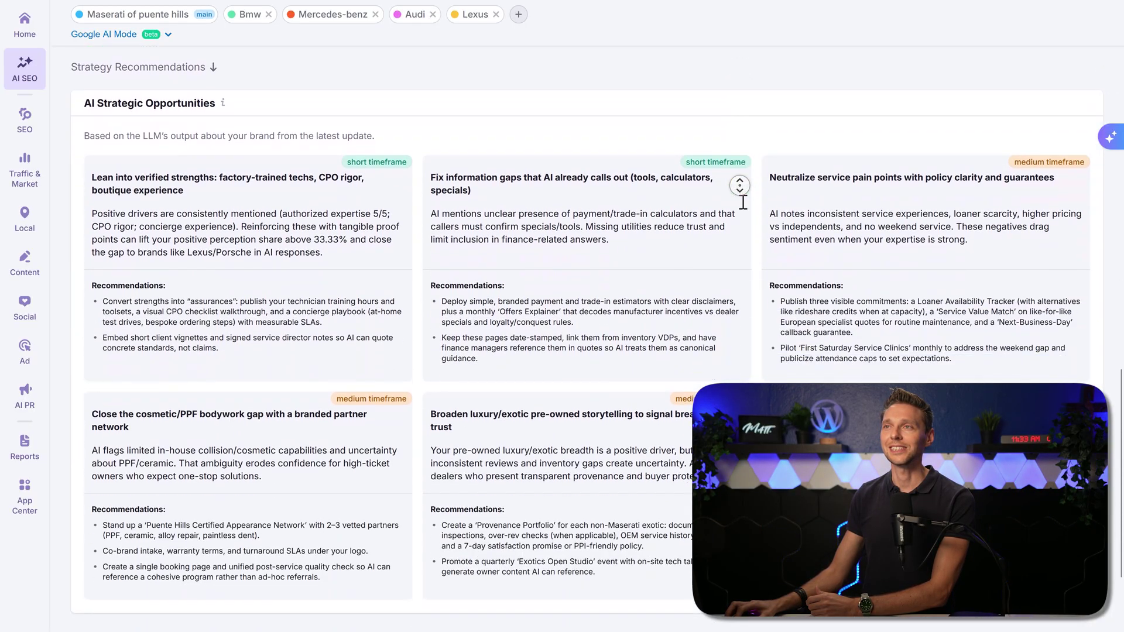
pyautogui.click(734, 265)
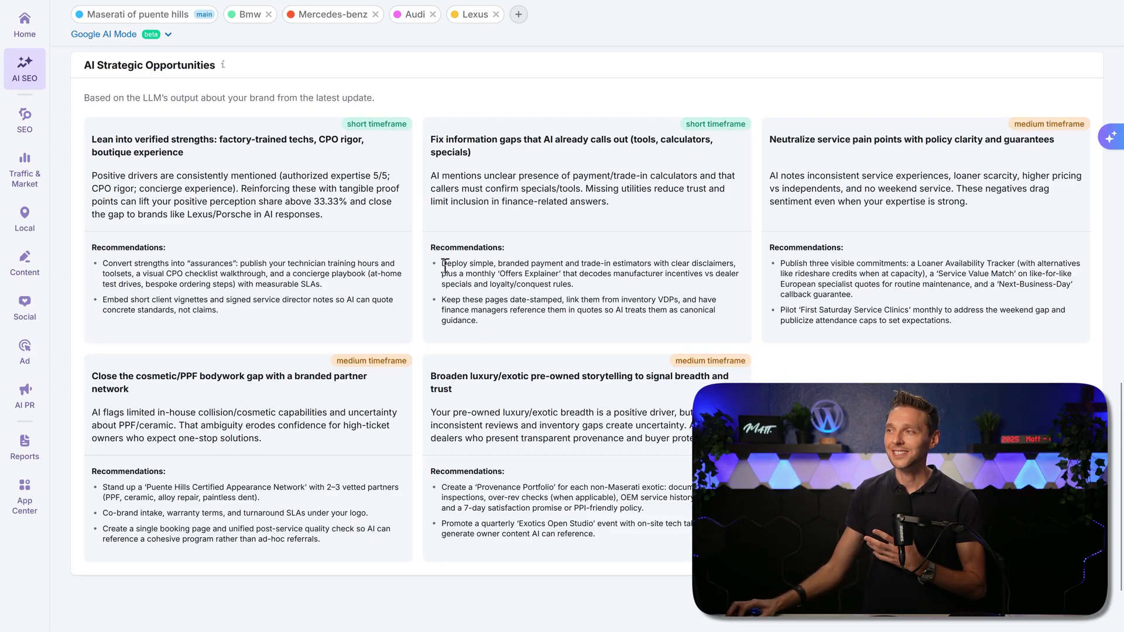
# - Read the AI Strategic Opportunities cards, highlighting recommendation bullets in the middle and right cards
pyautogui.moveTo(485, 265); pyautogui.dragTo(605, 285)
pyautogui.click(610, 341)
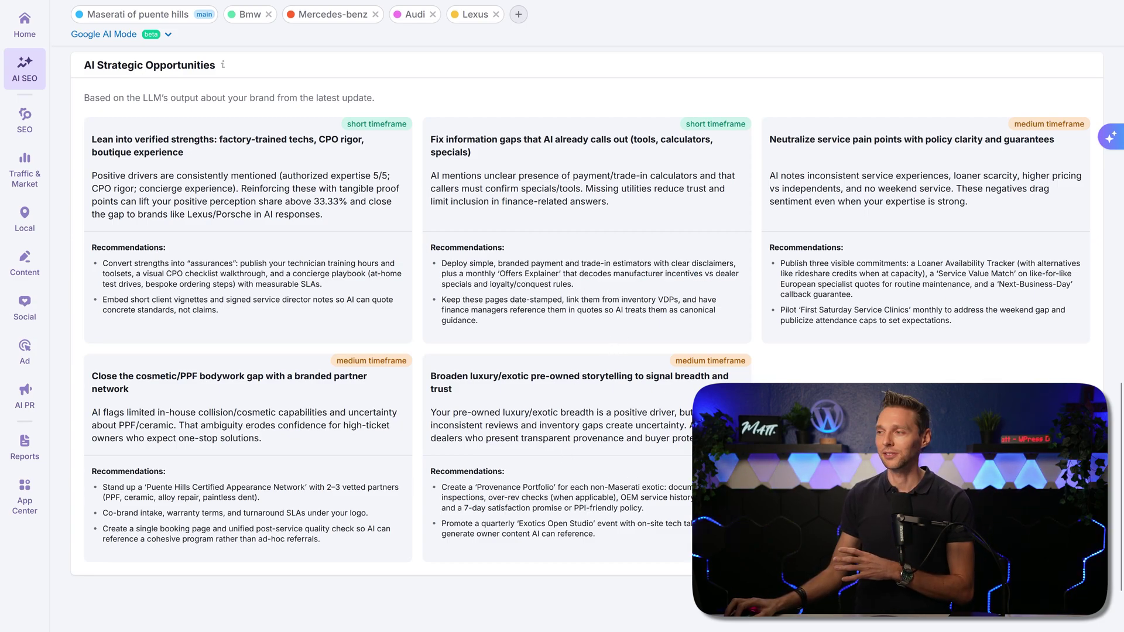
pyautogui.moveTo(895, 320); pyautogui.dragTo(952, 321)
pyautogui.click(952, 321)
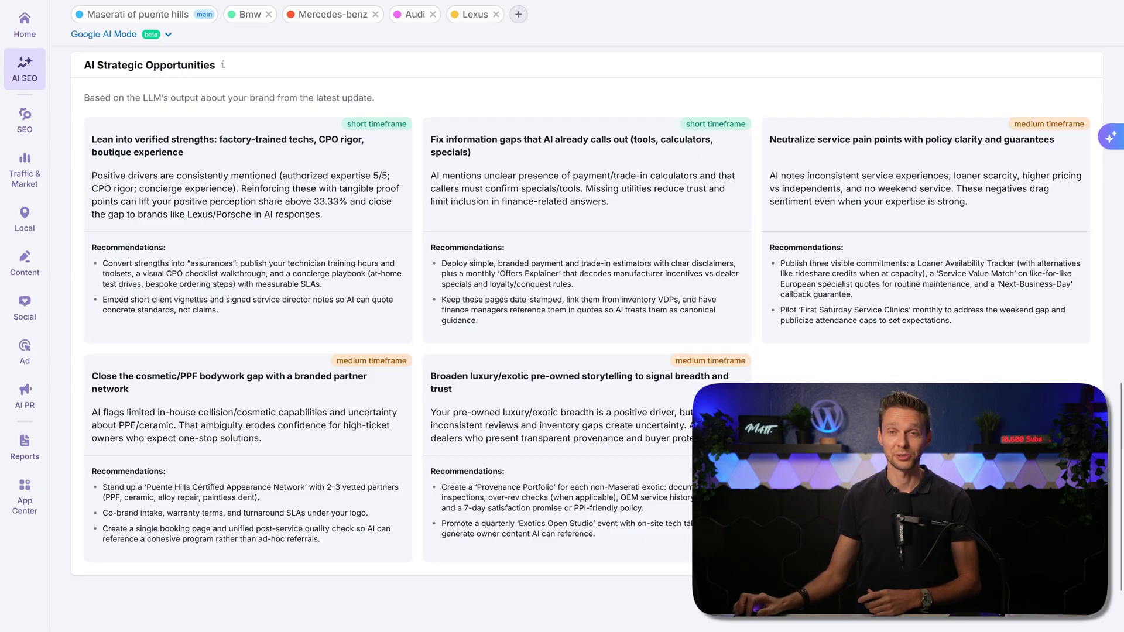
pyautogui.moveTo(25, 69)
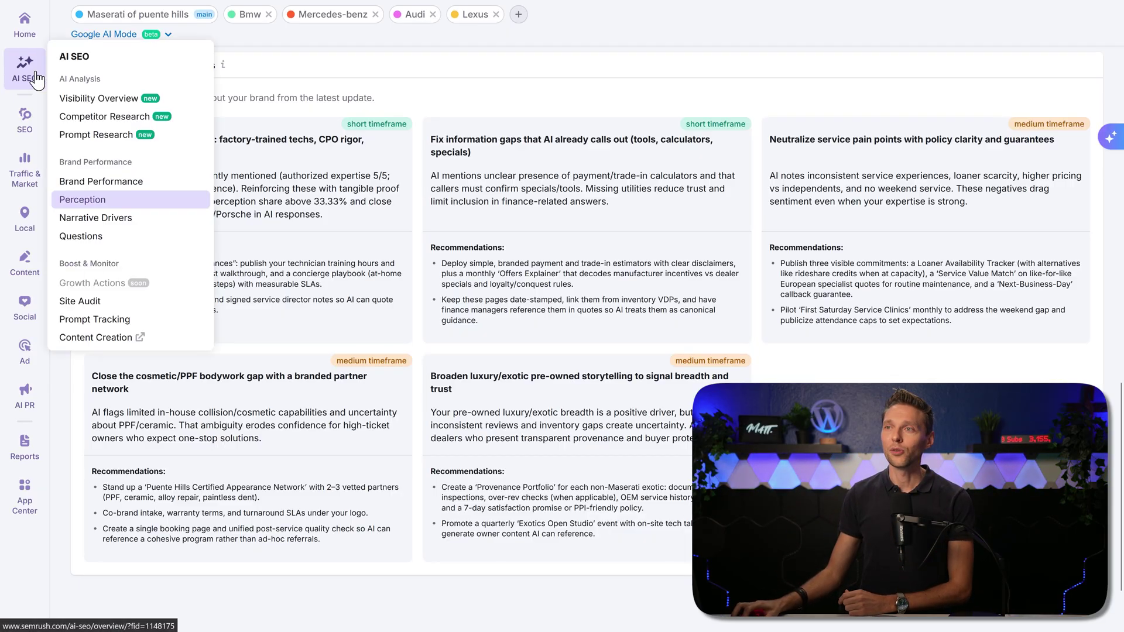
# - Open the Narrative Drivers report for maseratiofpuentehills.com
pyautogui.click(120, 223)
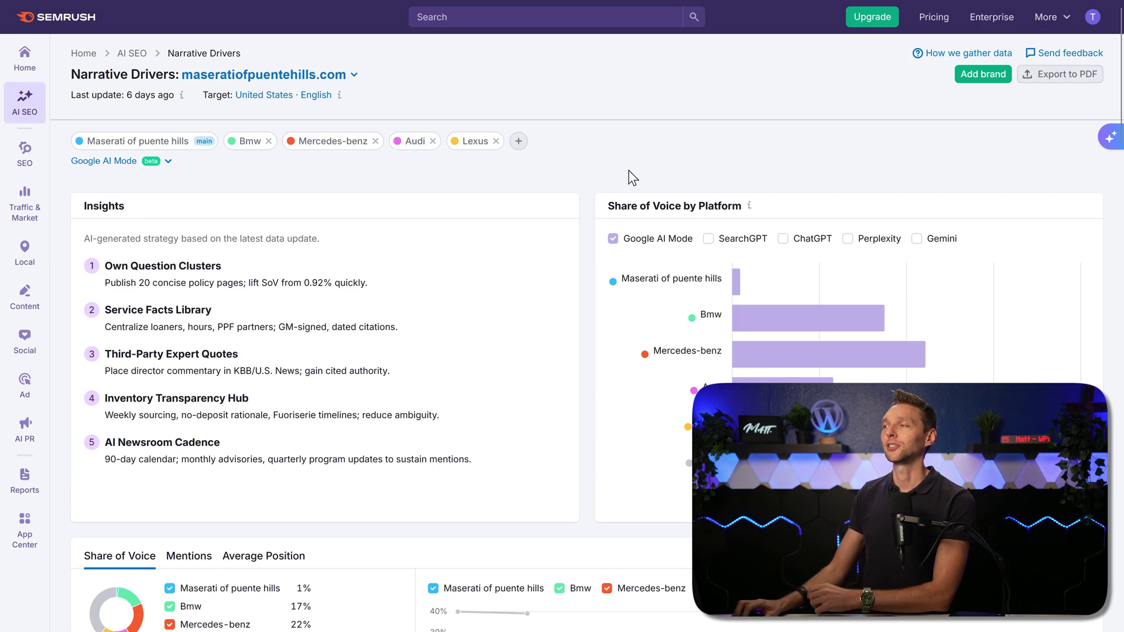
pyautogui.middleClick(611, 164)
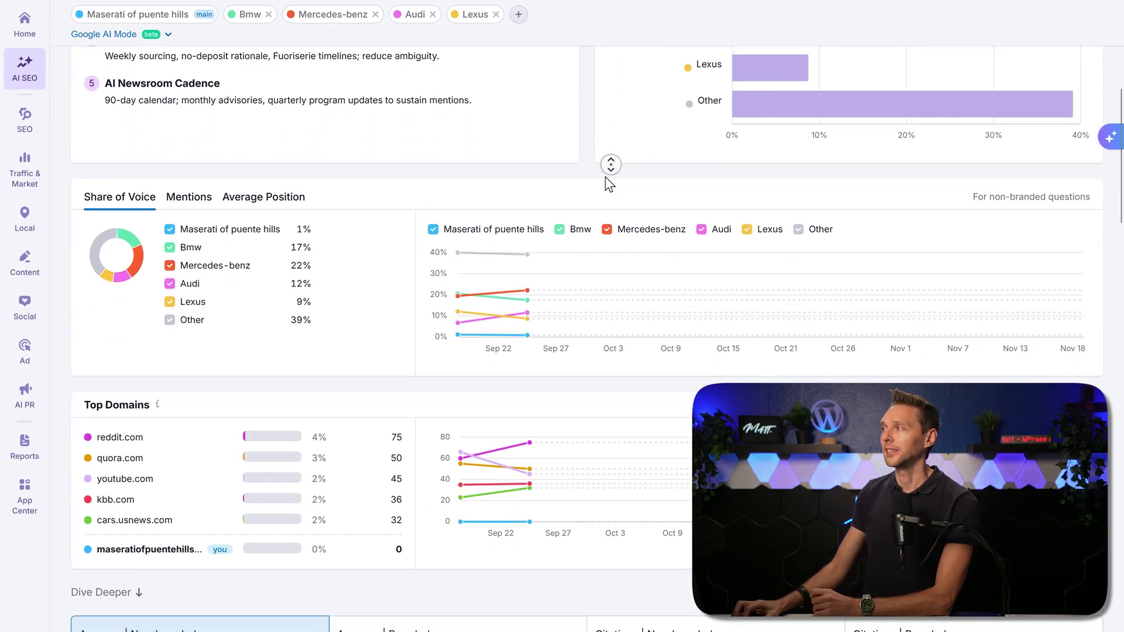
pyautogui.click(609, 181)
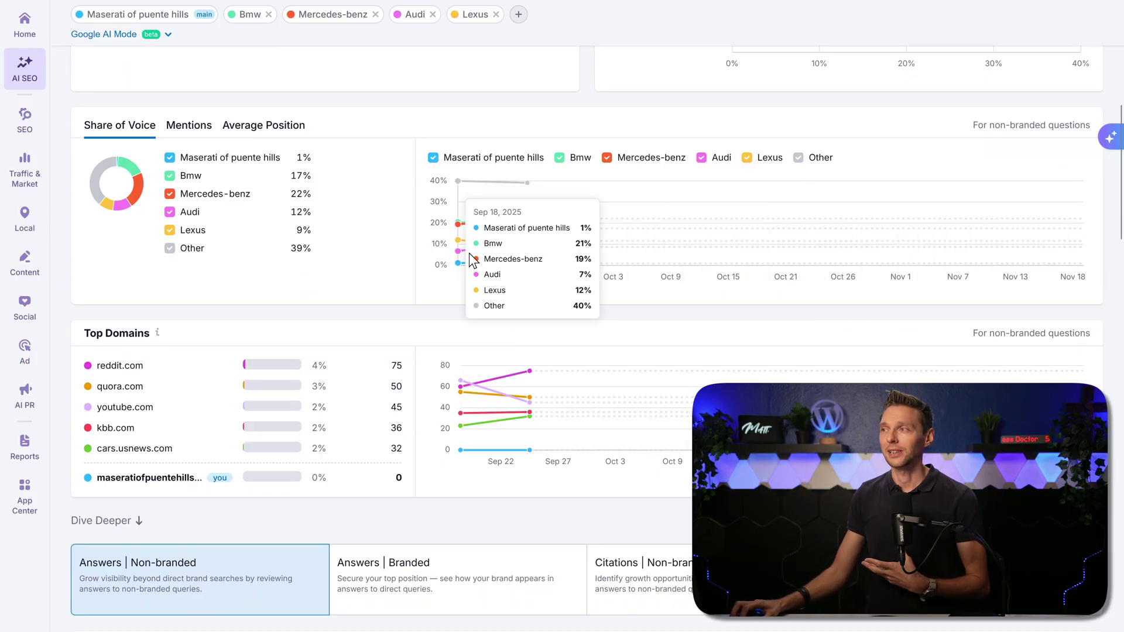
# - Autoscroll past Share of Voice and Top Domains down to the Breakdown by Question table
pyautogui.middleClick(741, 303)
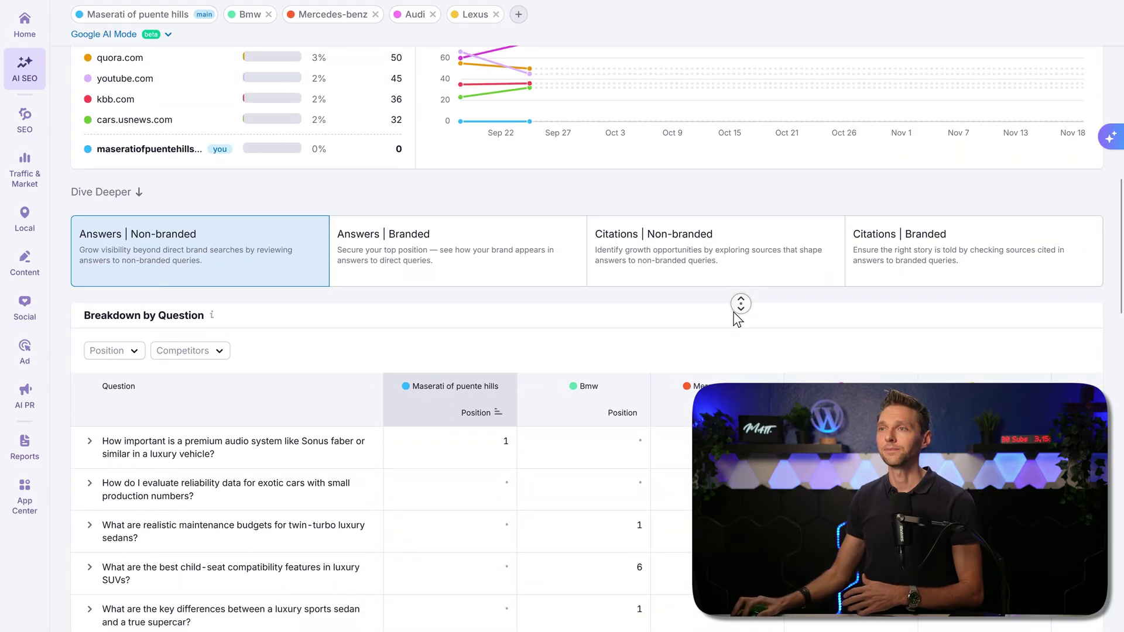
pyautogui.middleClick(736, 318)
pyautogui.middleClick(592, 297)
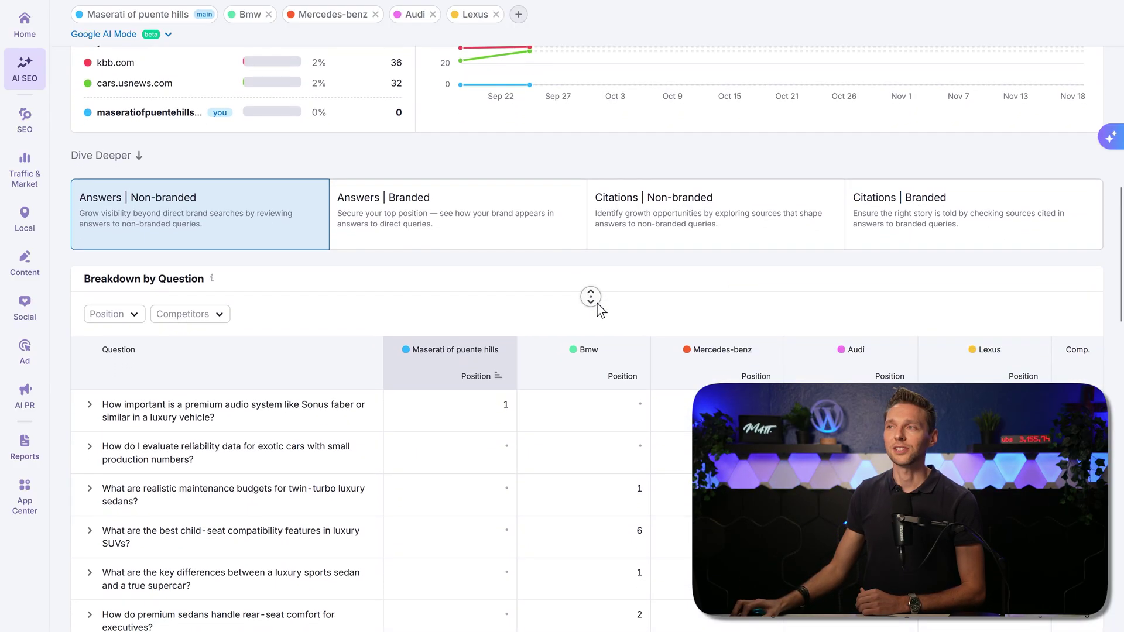
pyautogui.middleClick(598, 303)
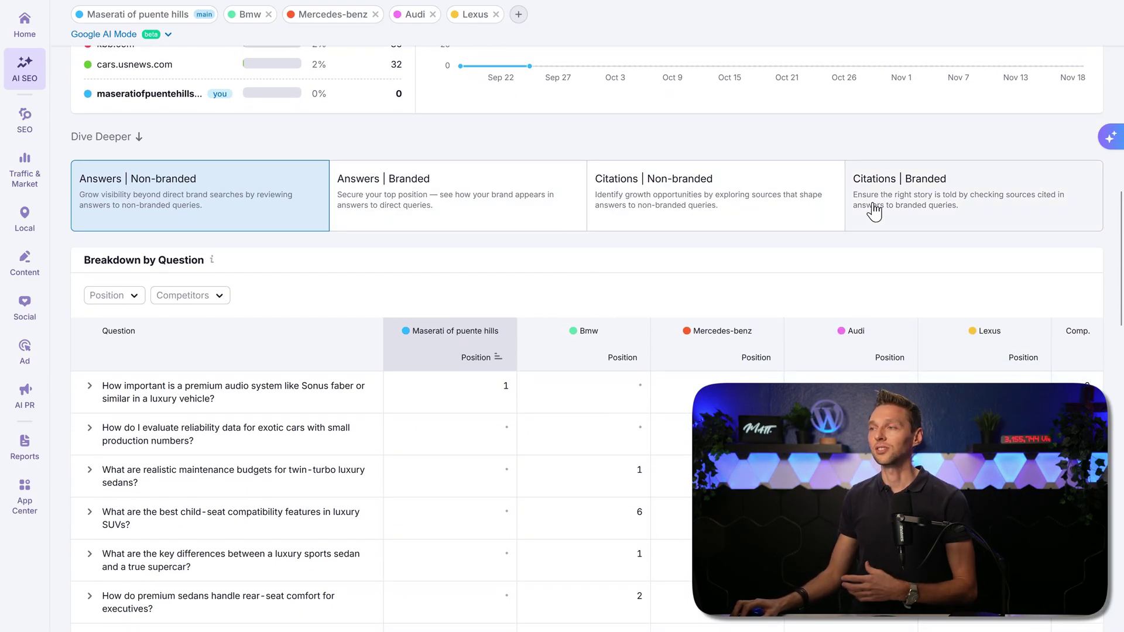
pyautogui.middleClick(622, 229)
pyautogui.middleClick(602, 274)
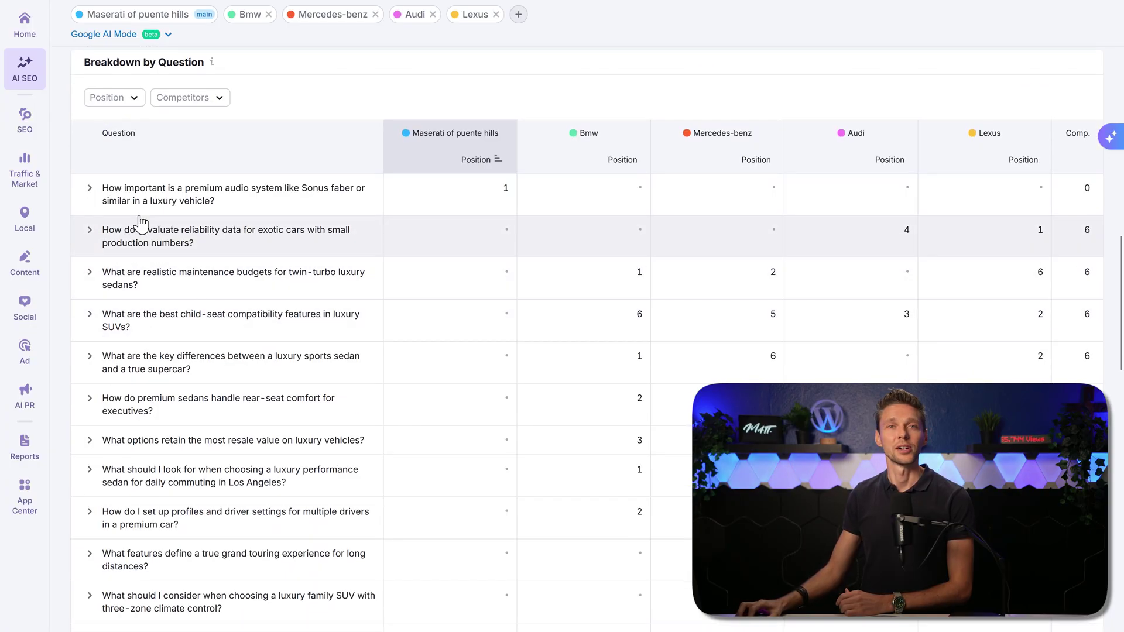
pyautogui.middleClick(439, 184)
pyautogui.middleClick(389, 217)
# - Expand and collapse the first question's answer snapshot, then scroll down to AI Strategic Opportunities
pyautogui.click(90, 242)
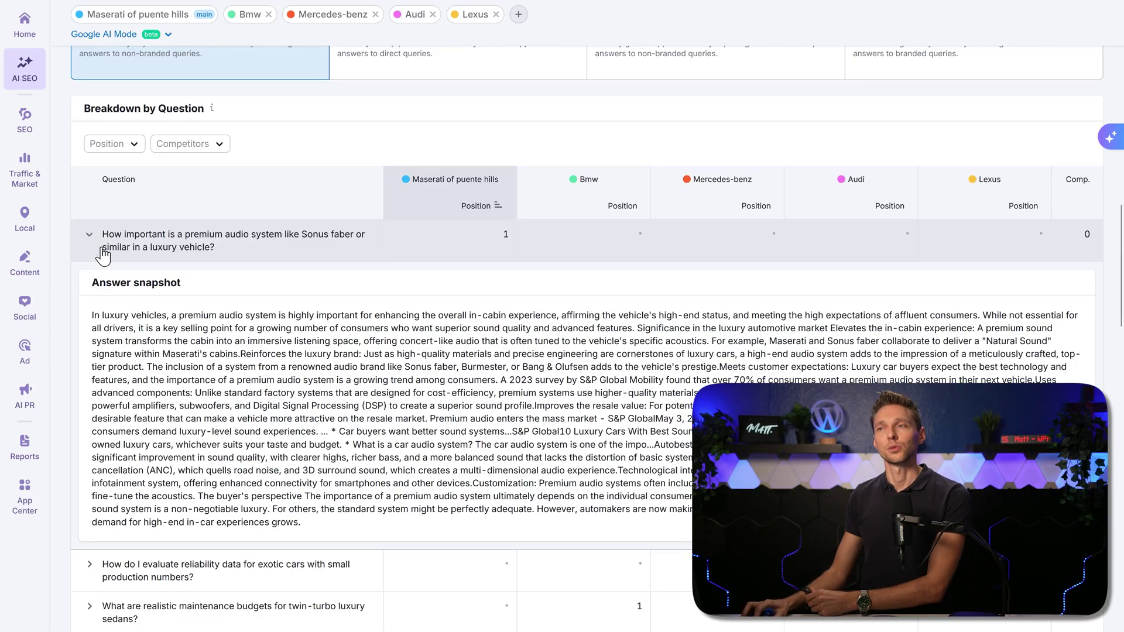
pyautogui.click(90, 234)
pyautogui.middleClick(414, 251)
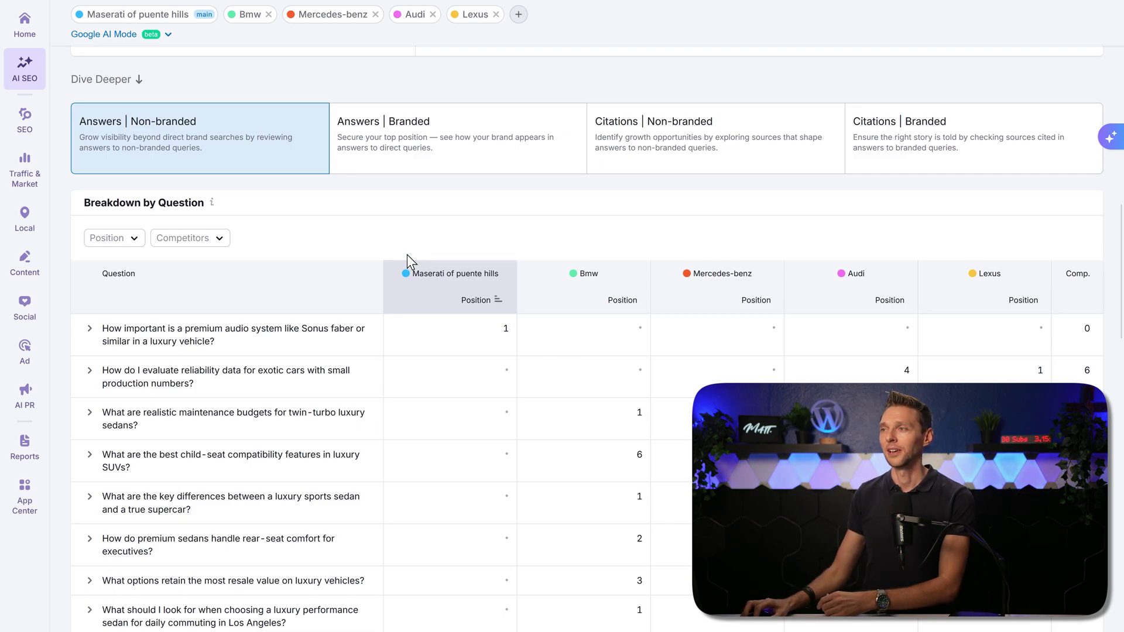
pyautogui.middleClick(435, 240)
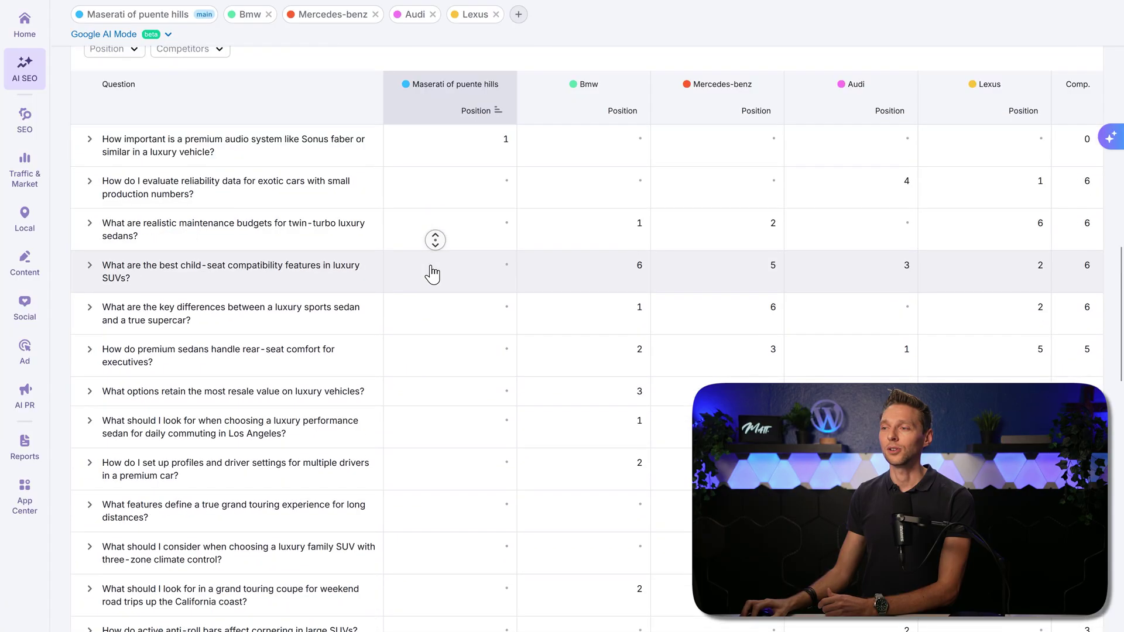
pyautogui.middleClick(434, 263)
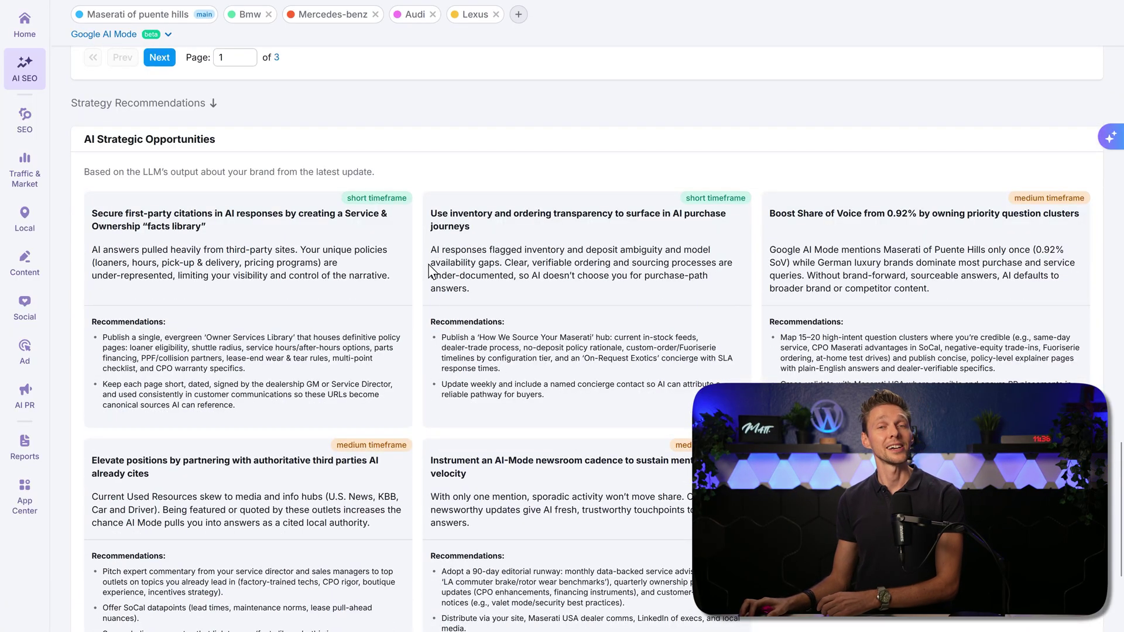
pyautogui.scroll(-1, 693, 349)
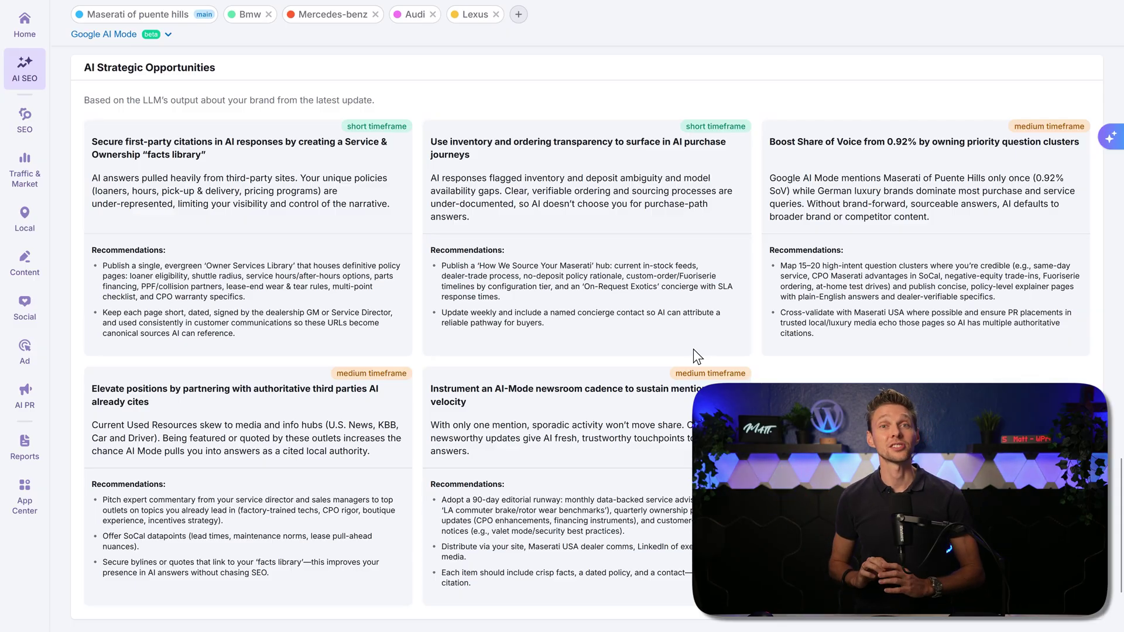
# - Open the Questions report and scroll through Insights, Query Intent Distribution (education 56%) and Strategic Opportunities
pyautogui.moveTo(25, 70)
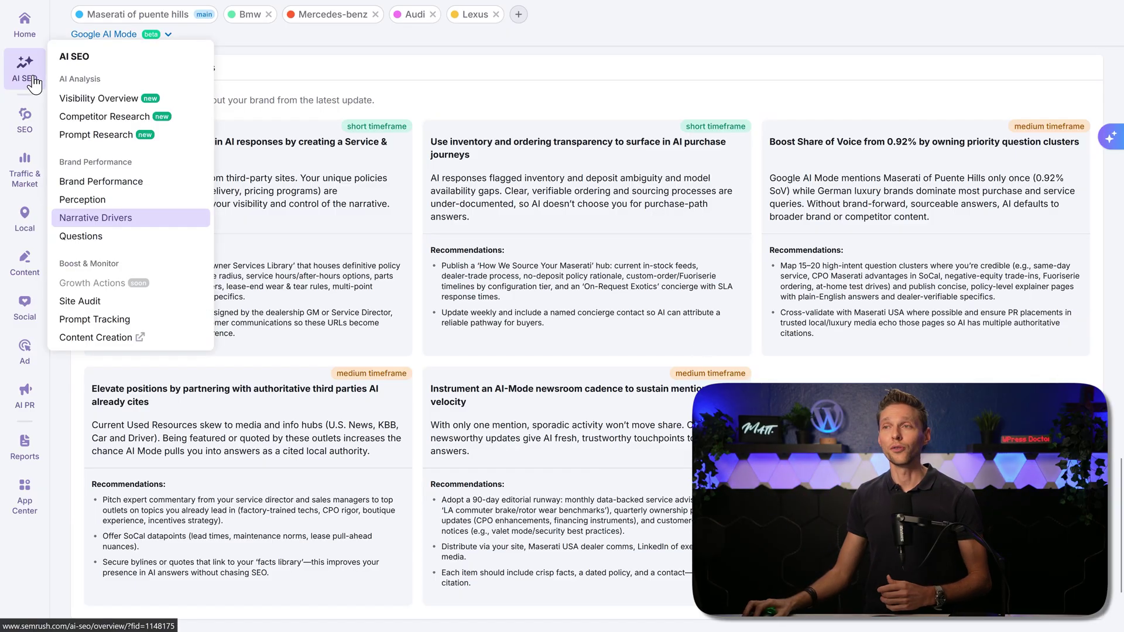
pyautogui.click(111, 237)
pyautogui.scroll(-1, 484, 238)
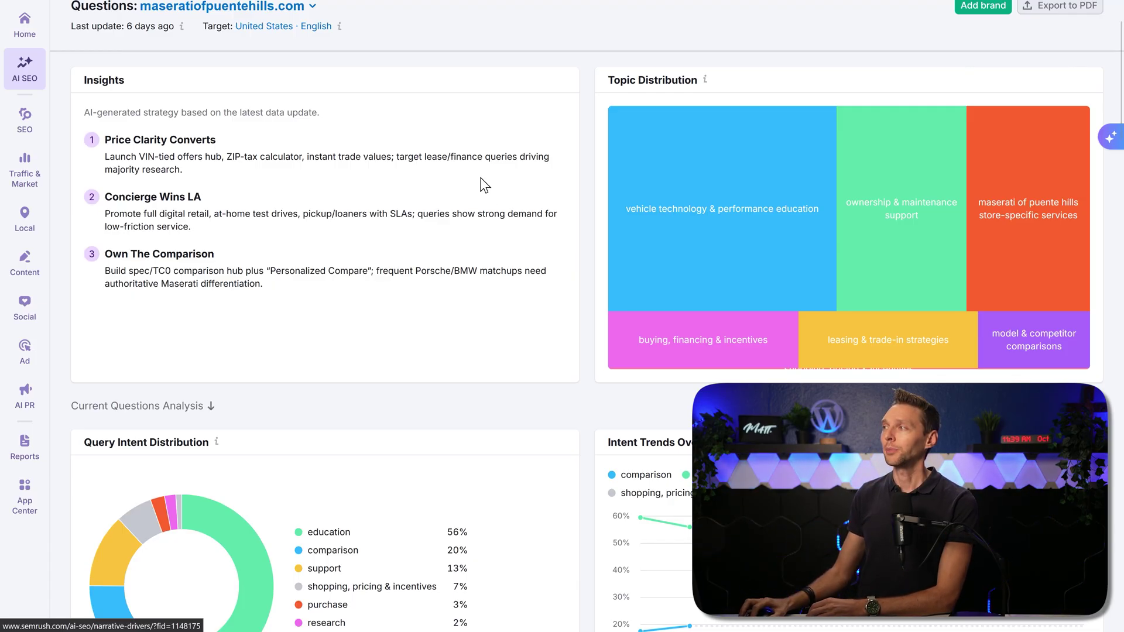
pyautogui.middleClick(520, 305)
pyautogui.scroll(-4, 521, 304)
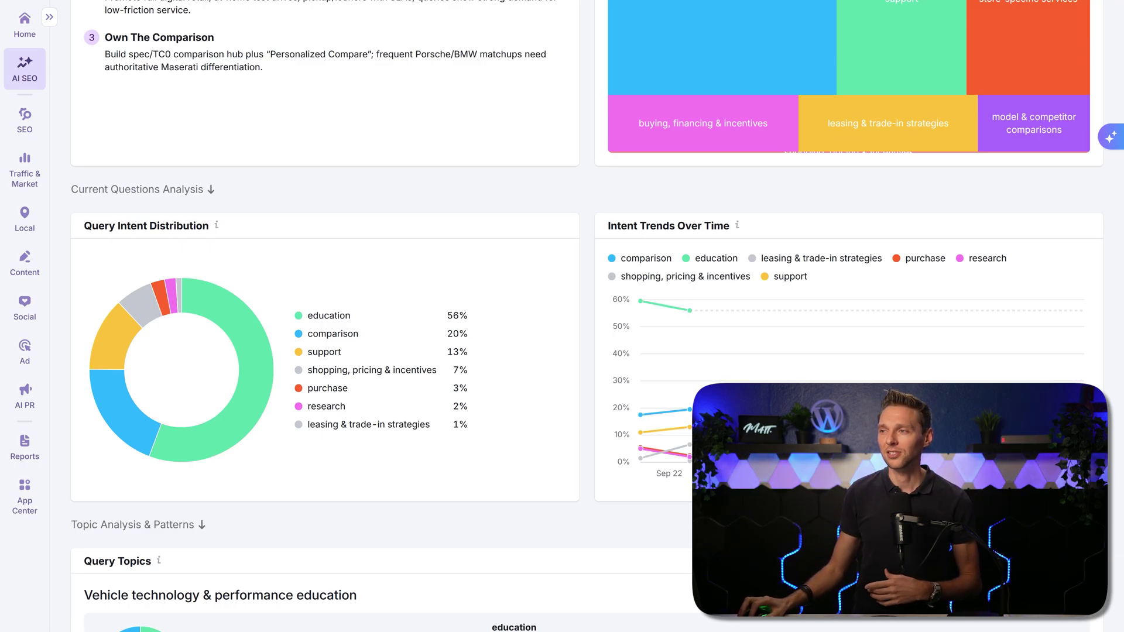
pyautogui.middleClick(592, 275)
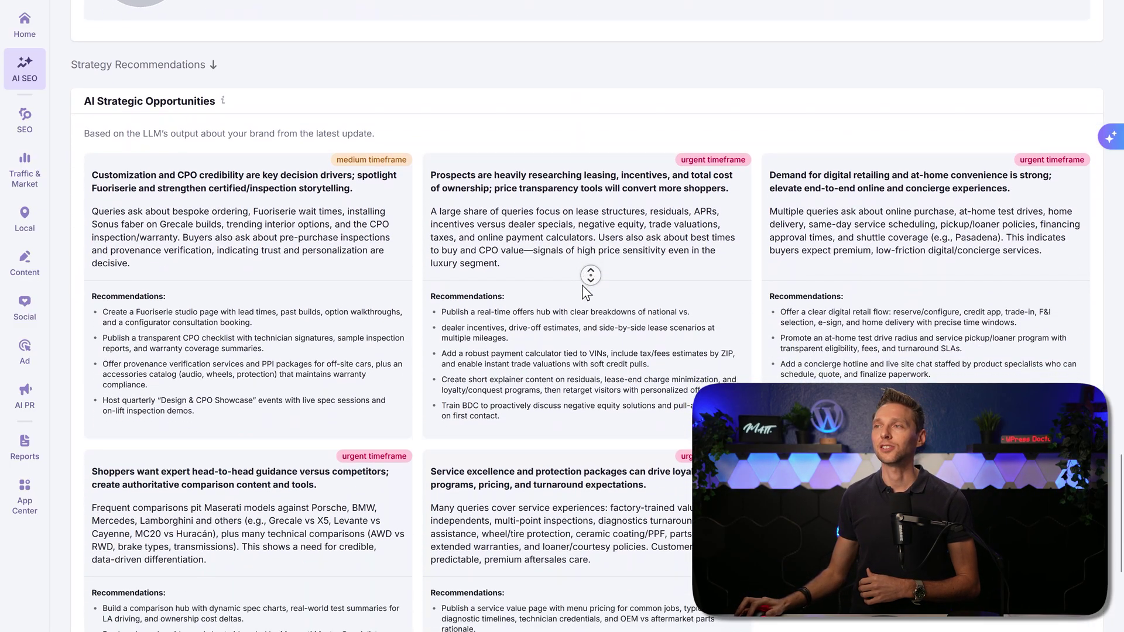
pyautogui.middleClick(583, 286)
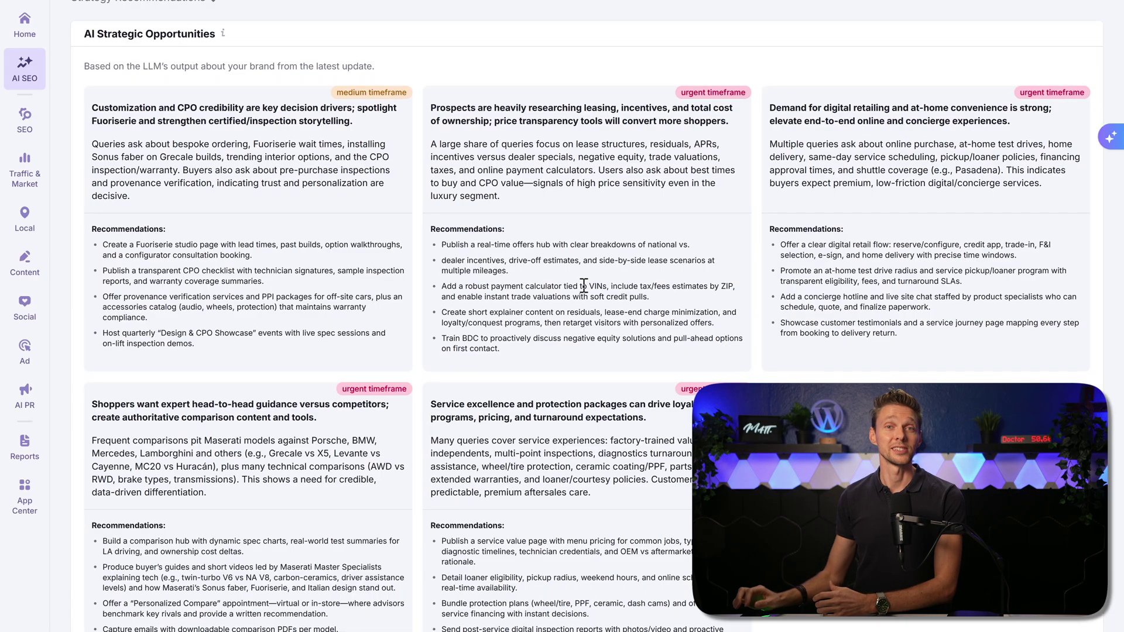
pyautogui.moveTo(24, 69)
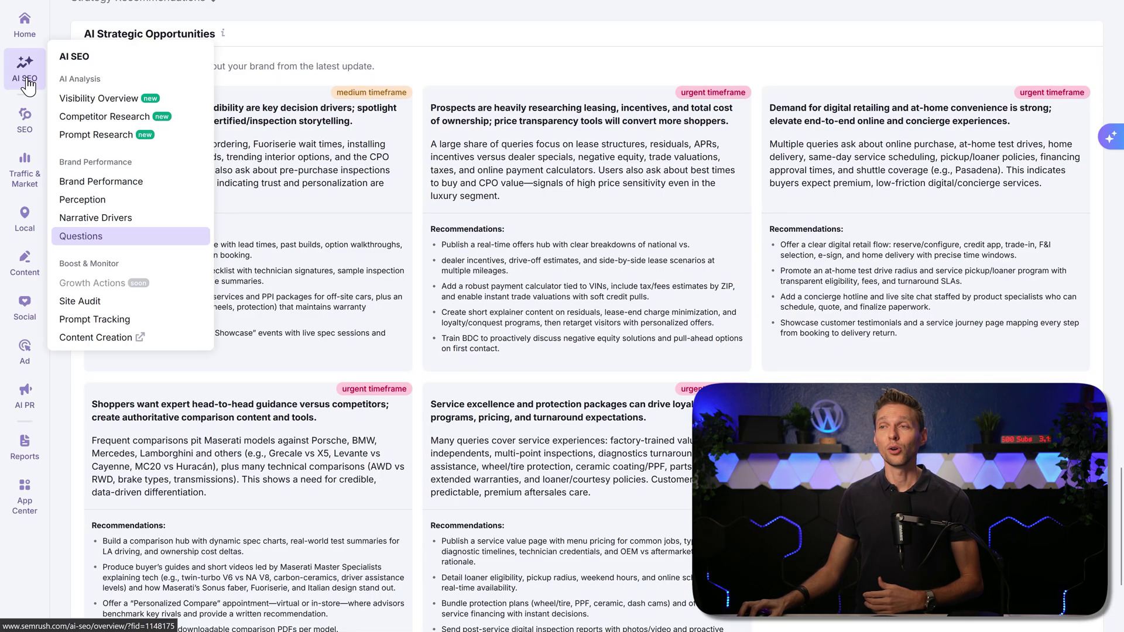
# - Open the Site Audit, view its Issues and Crawled Pages tabs, then return to Overview
pyautogui.click(88, 301)
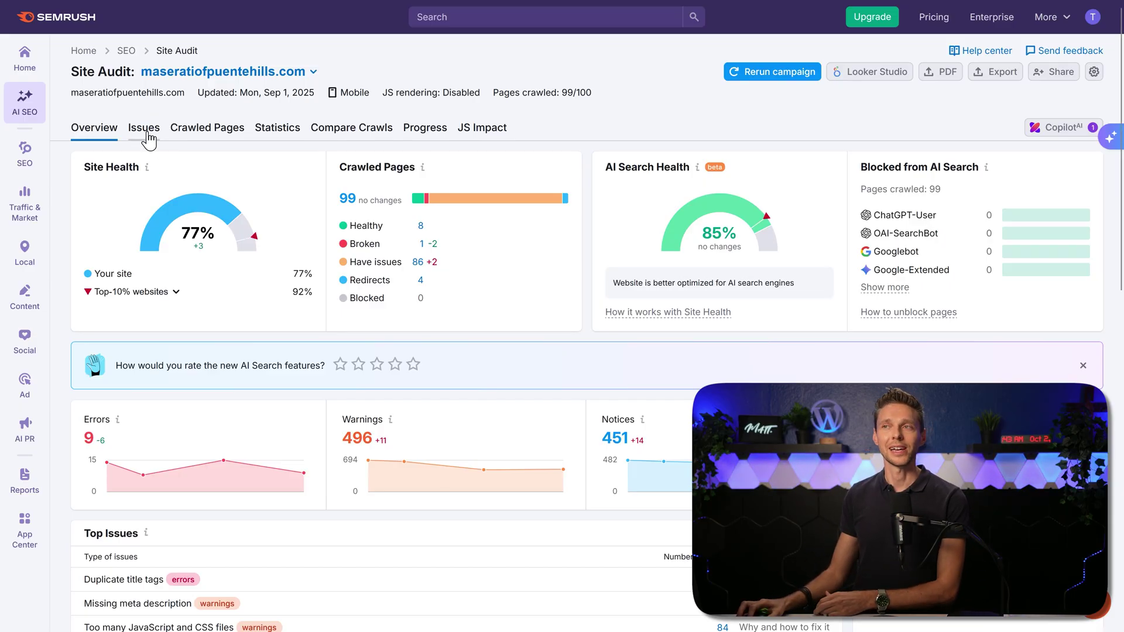
pyautogui.click(146, 135)
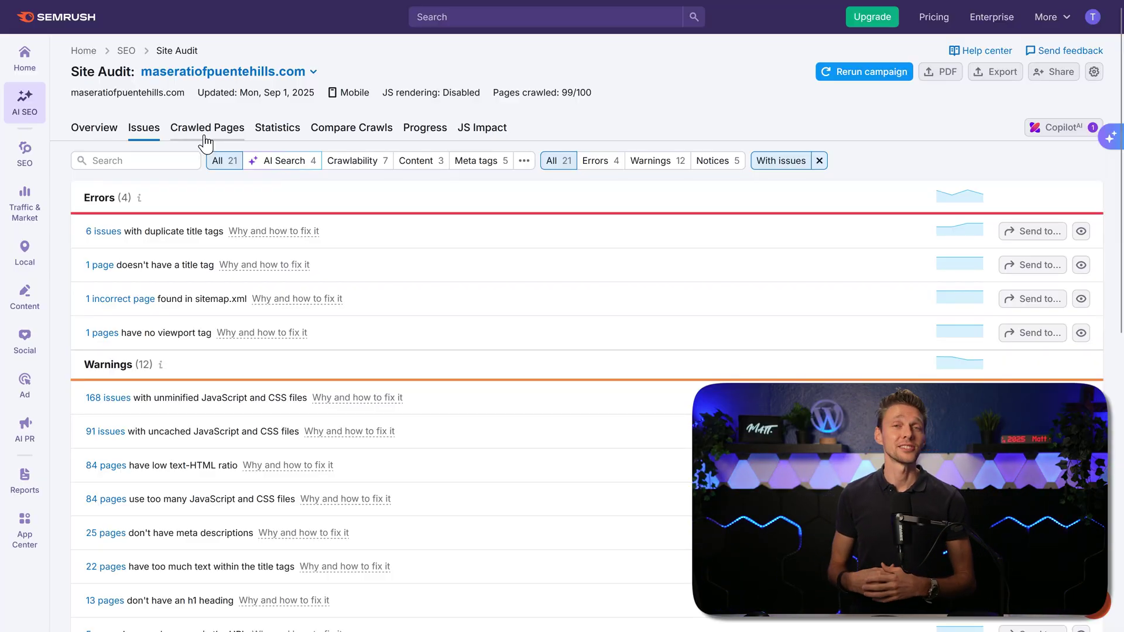
pyautogui.click(206, 141)
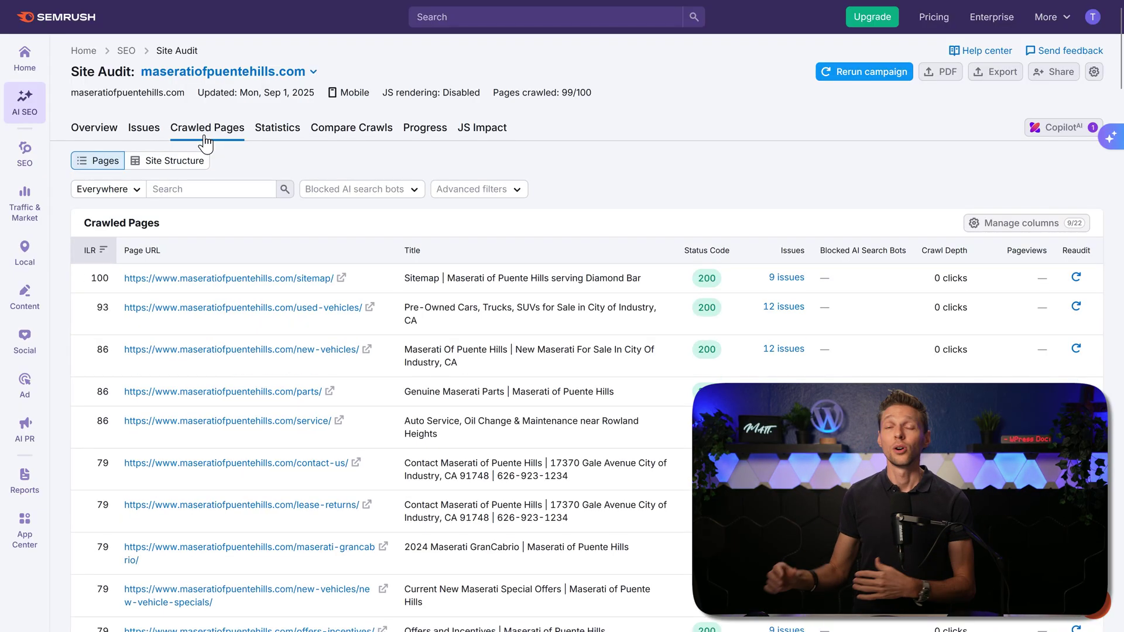
pyautogui.click(96, 130)
# - Open Position Tracking, filter projects by SEO then AI Search targets, and attempt a new project
pyautogui.moveTo(25, 103)
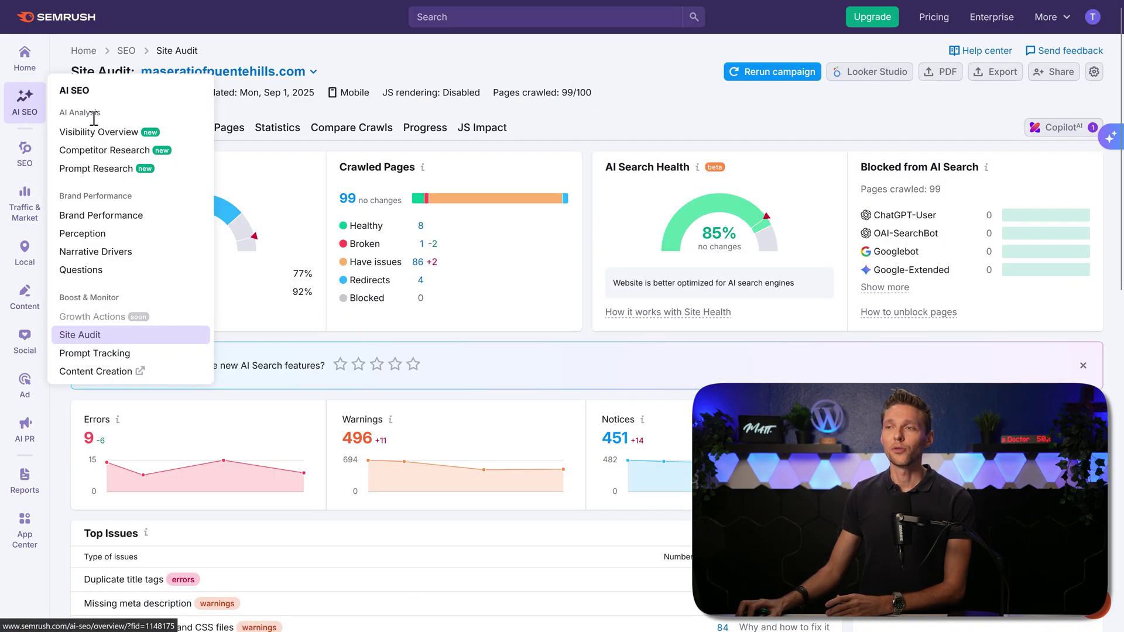
pyautogui.click(123, 357)
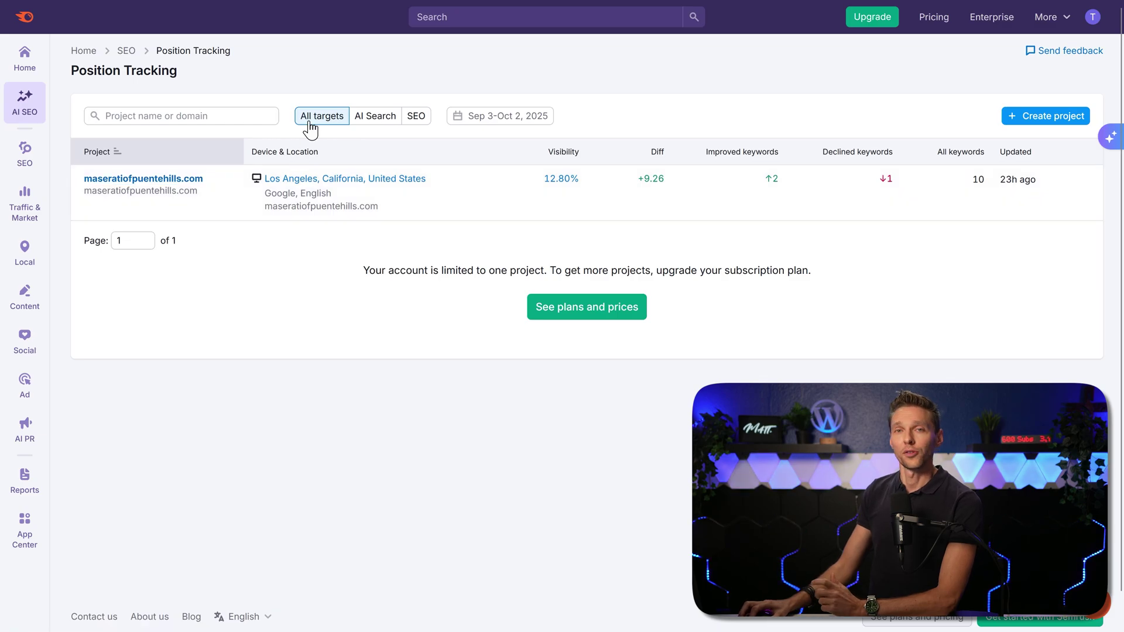
pyautogui.click(413, 119)
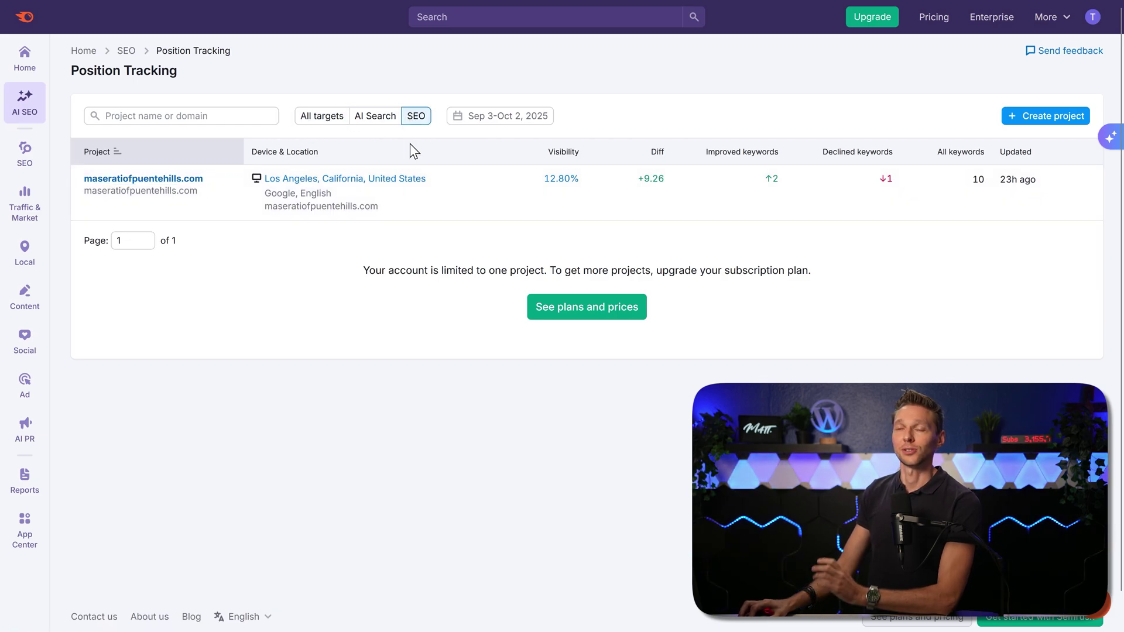
pyautogui.click(380, 117)
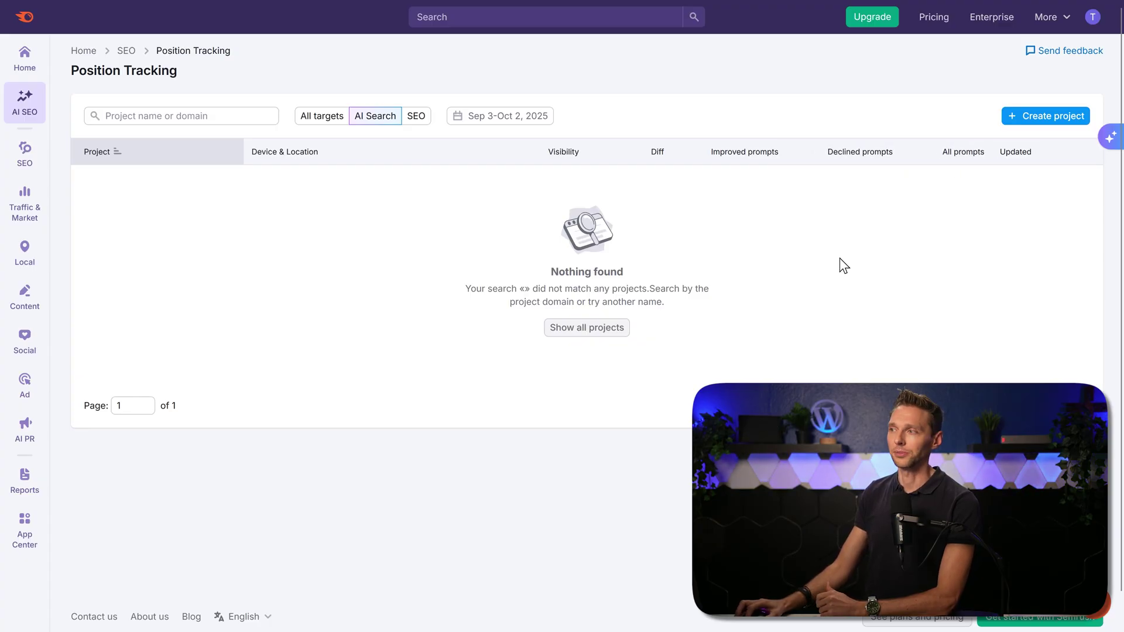
pyautogui.click(1048, 116)
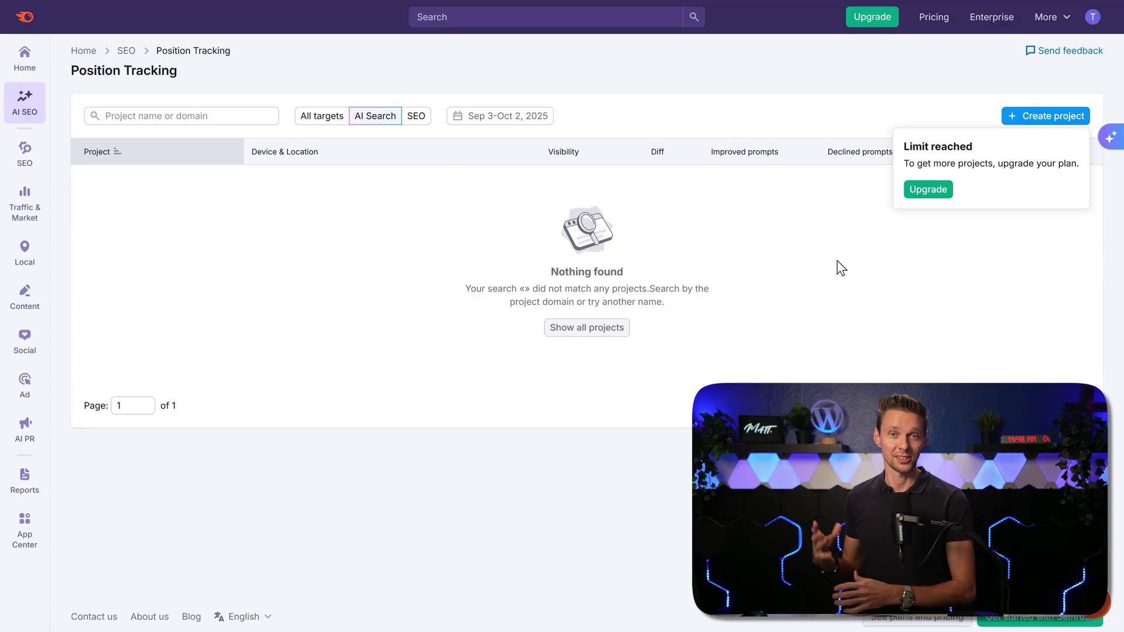
# - Show projects for all targets again and open Content Creation from the AI SEO menu
pyautogui.click(322, 116)
pyautogui.moveTo(17, 117)
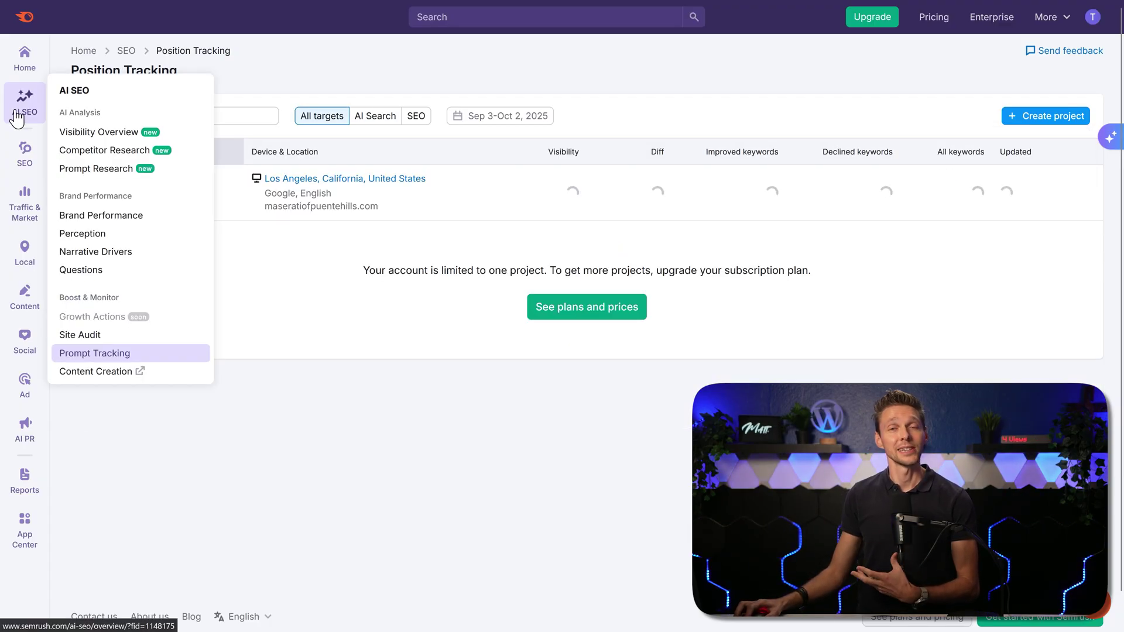
pyautogui.click(113, 375)
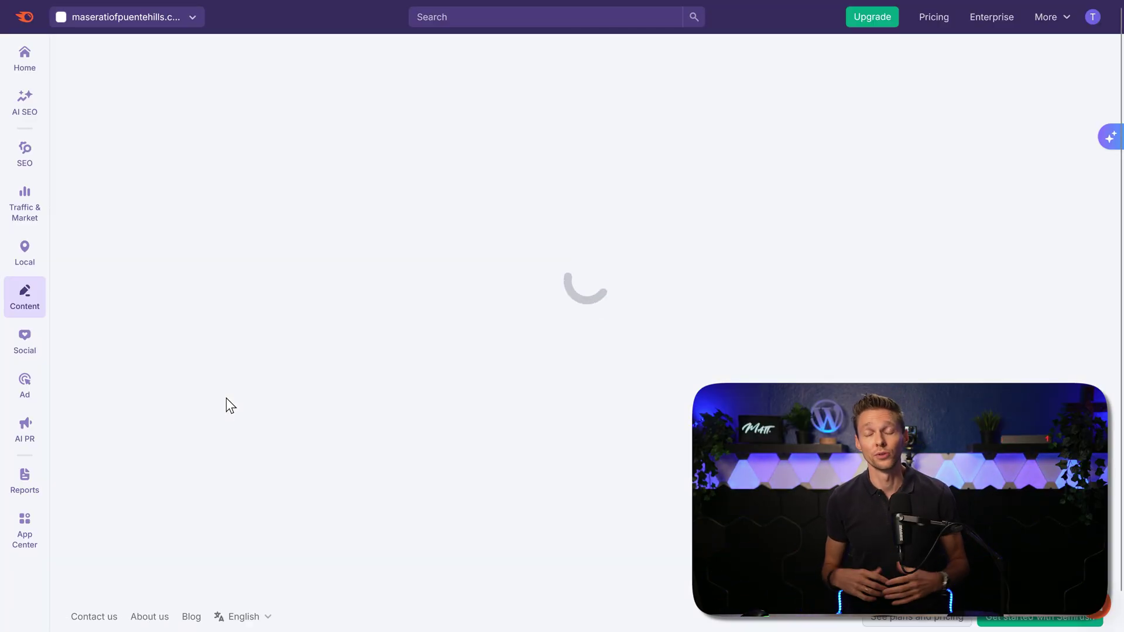